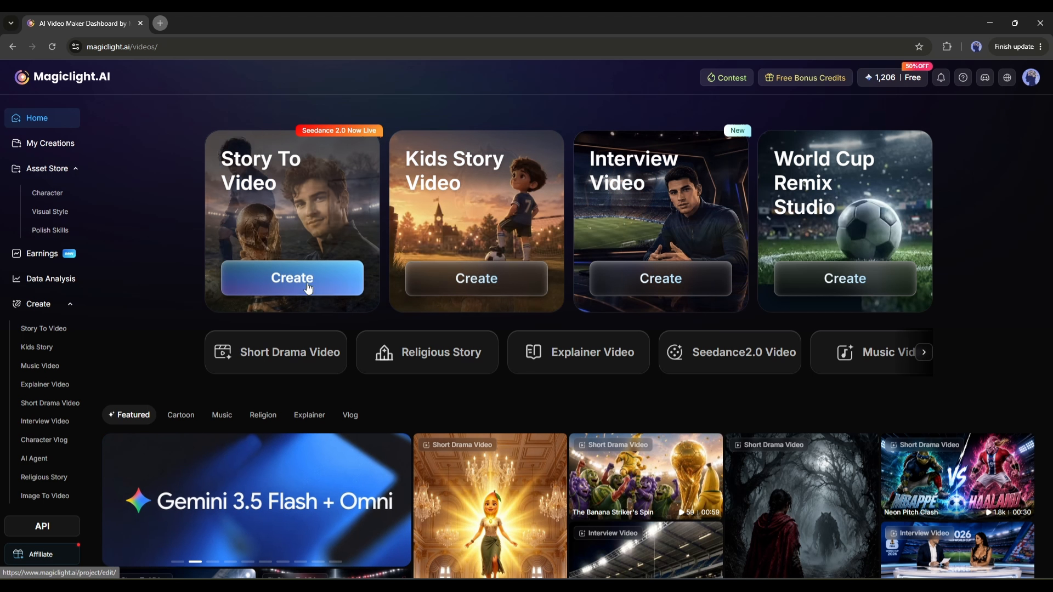
# Look through the available video creation types and open World Cup Remix Studio.
pyautogui.click(924, 354)
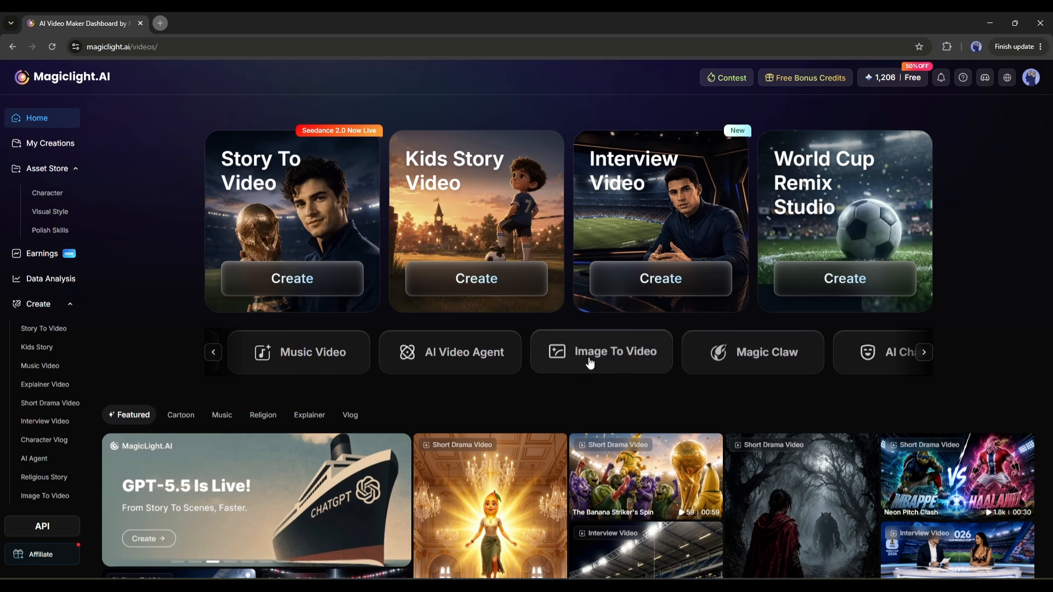
pyautogui.click(916, 351)
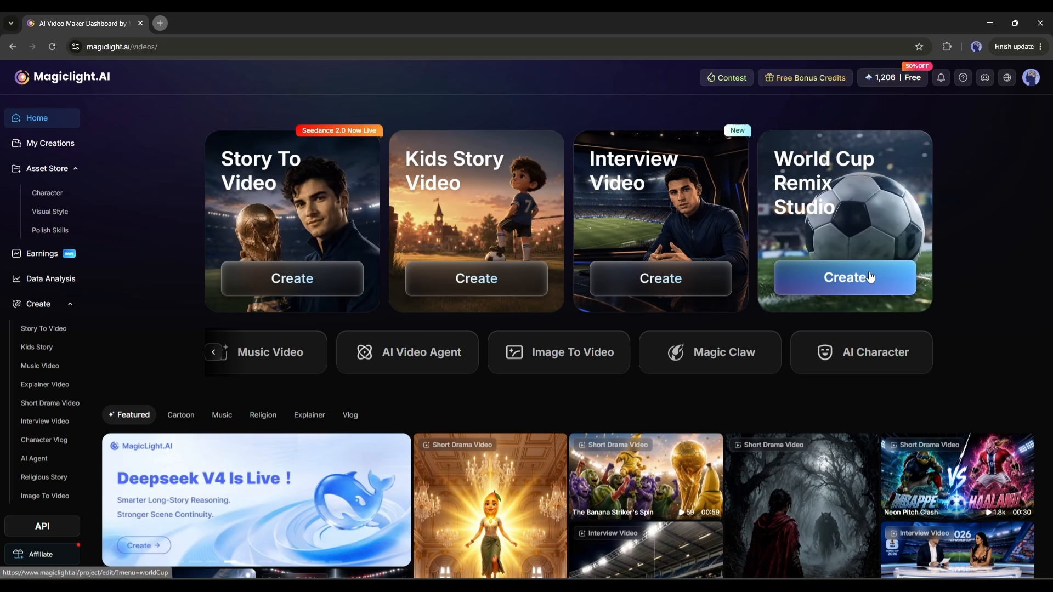
pyautogui.click(816, 214)
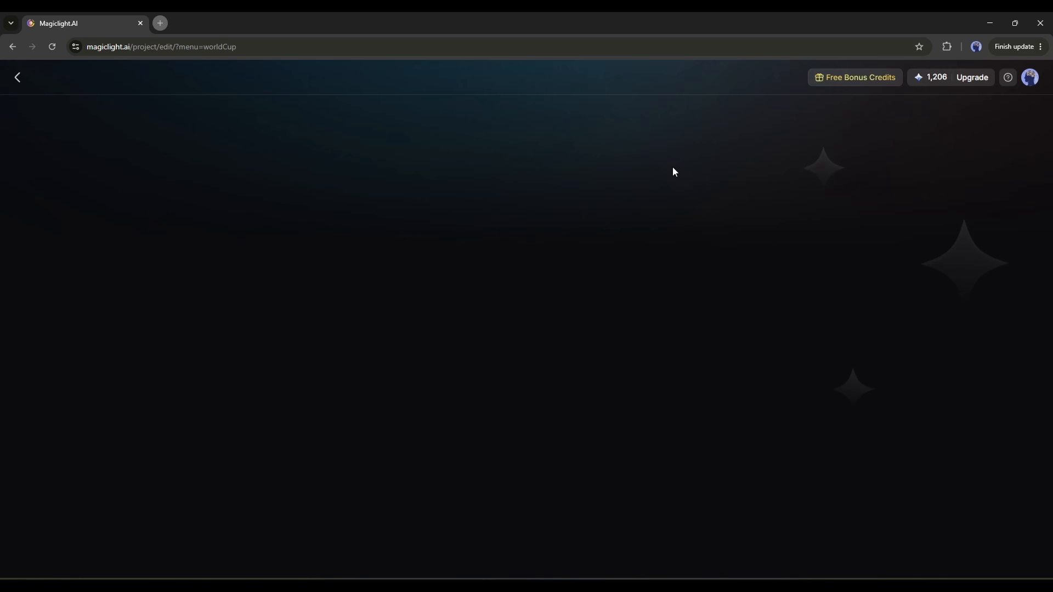
# Browse the Featured Matchday Templates gallery for a suitable video example.
pyautogui.scroll(-7, 362, 273)
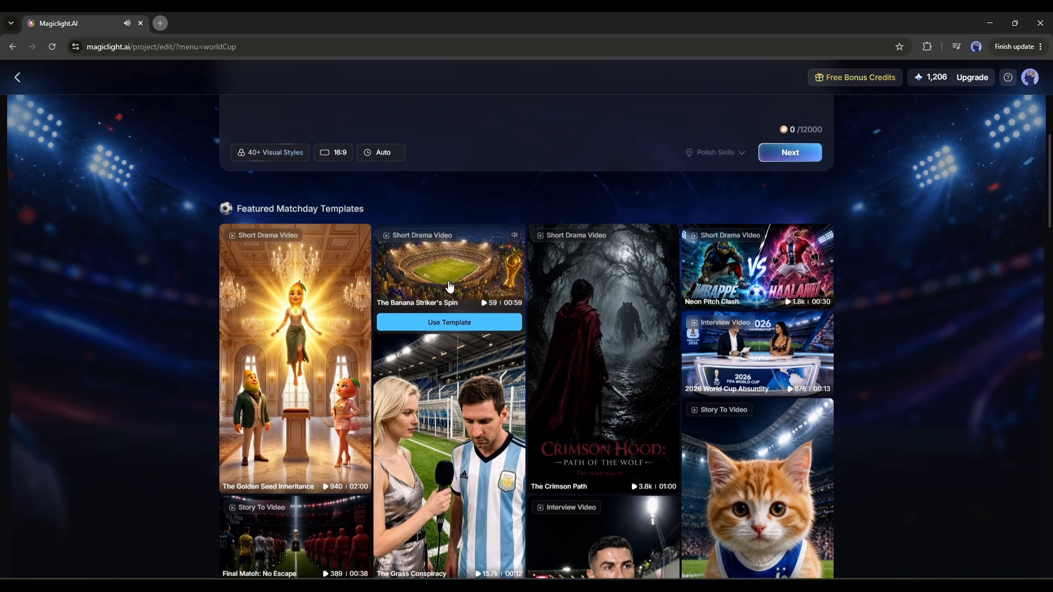
pyautogui.scroll(-3, 478, 289)
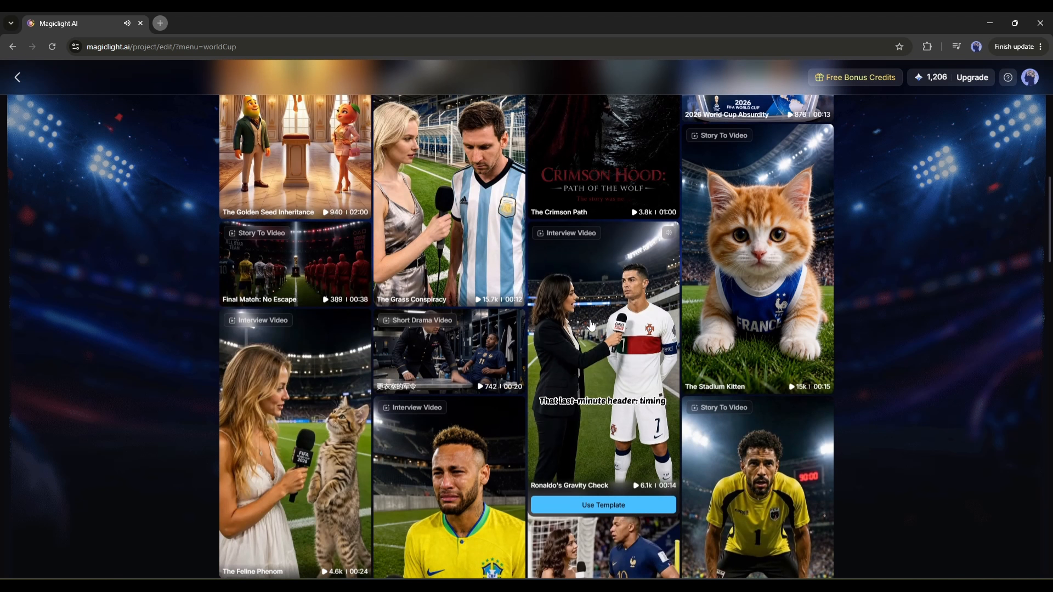
pyautogui.scroll(-1, 780, 422)
pyautogui.scroll(-6, 781, 423)
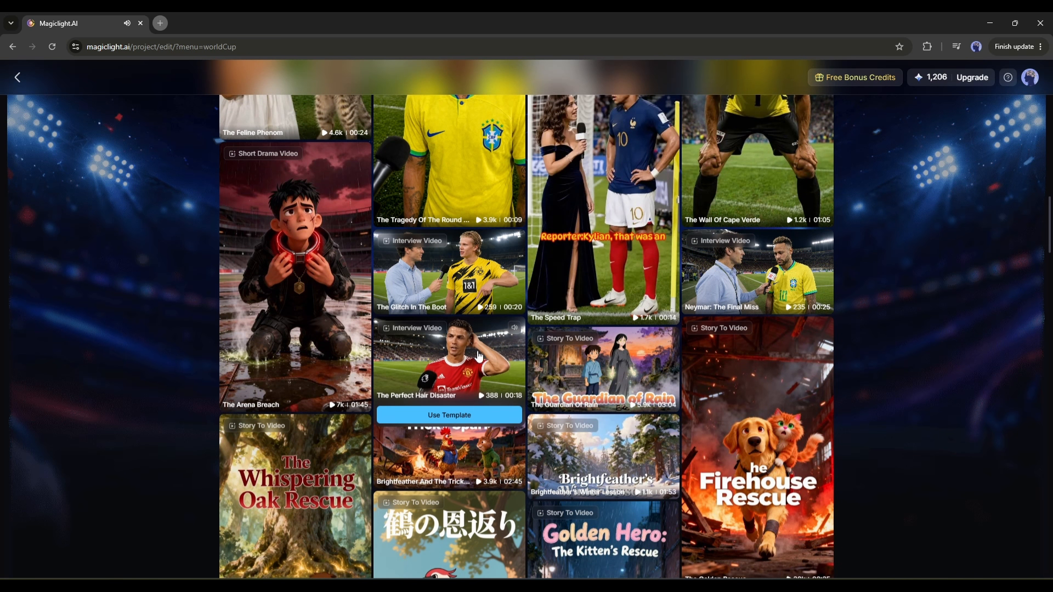
pyautogui.scroll(-2, 484, 361)
pyautogui.scroll(-3, 484, 360)
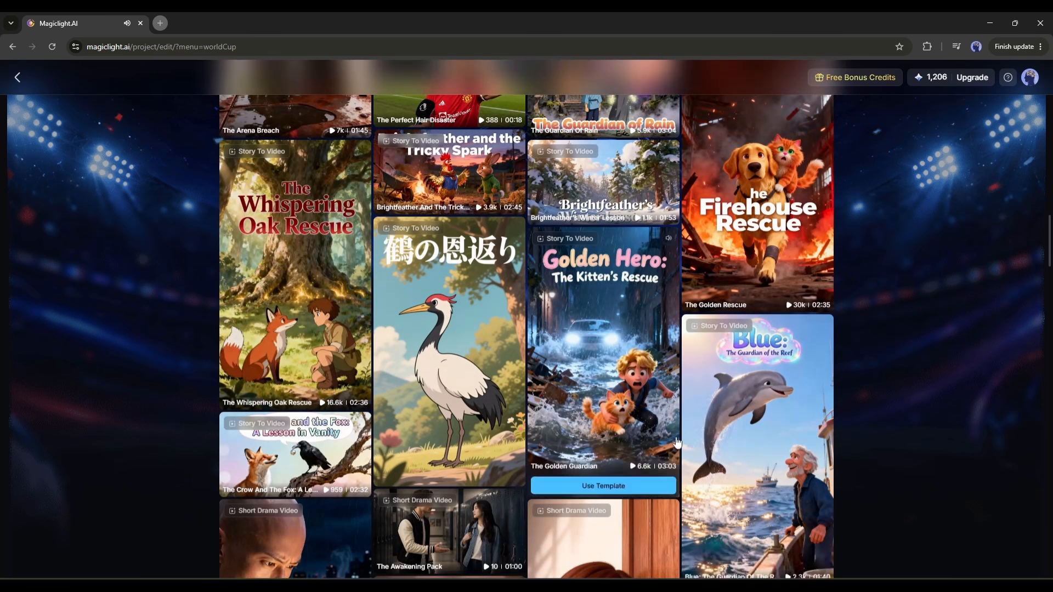
pyautogui.scroll(5, 722, 453)
pyautogui.scroll(10, 721, 453)
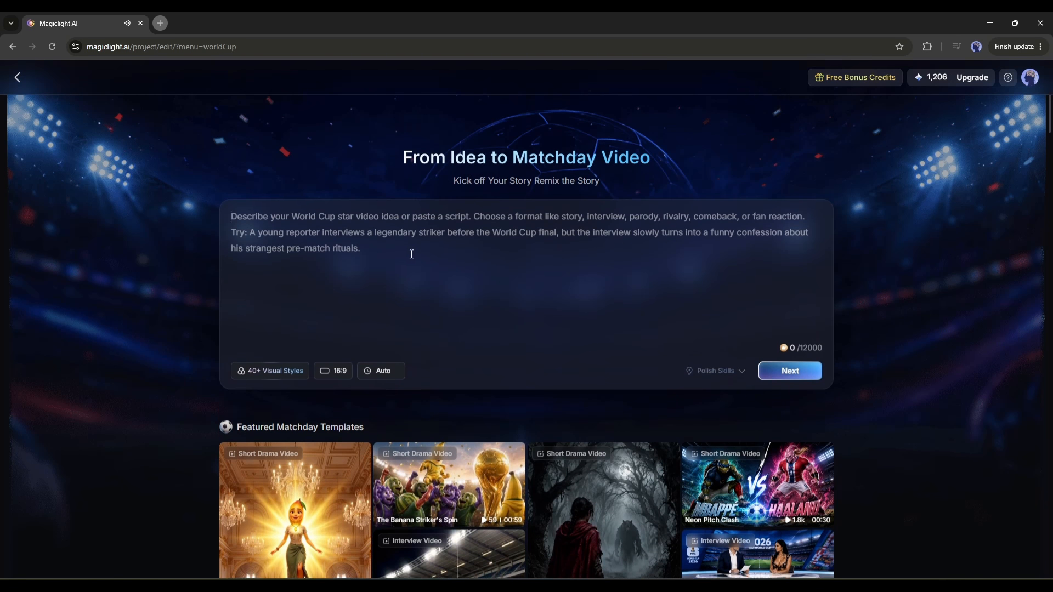
# Preview the interview template "The Grass Conspiracy" and apply its script and style to the matchday video.
pyautogui.scroll(-6, 271, 295)
pyautogui.moveTo(474, 347)
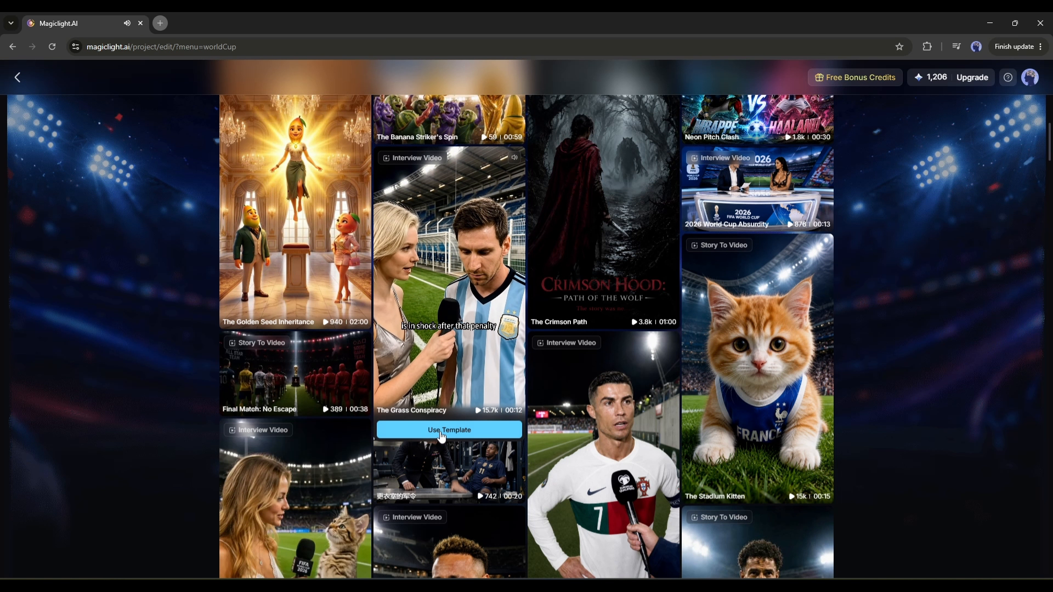
pyautogui.click(460, 430)
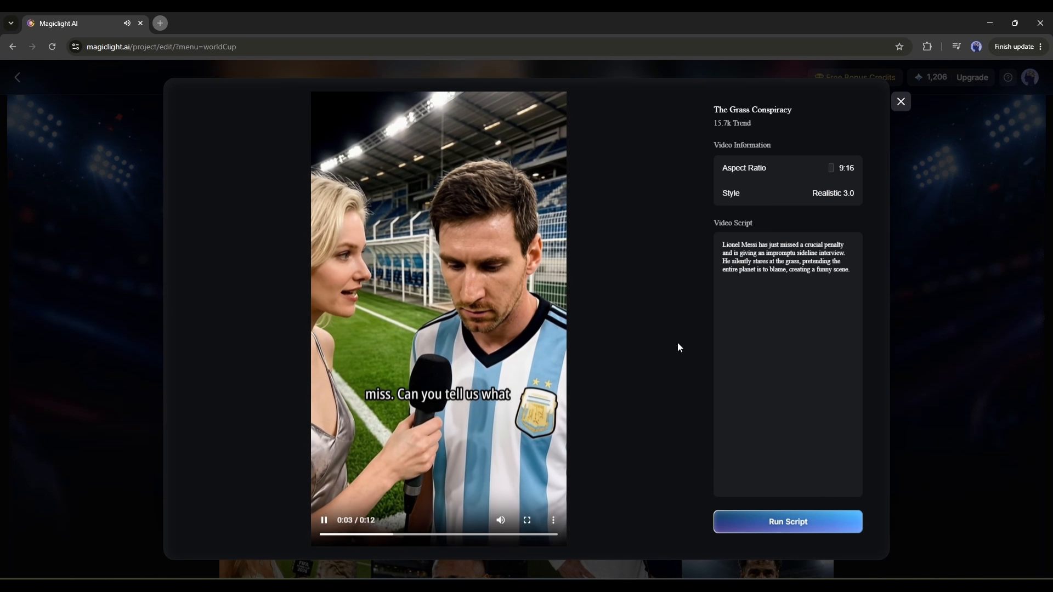
pyautogui.moveTo(720, 245); pyautogui.dragTo(850, 270)
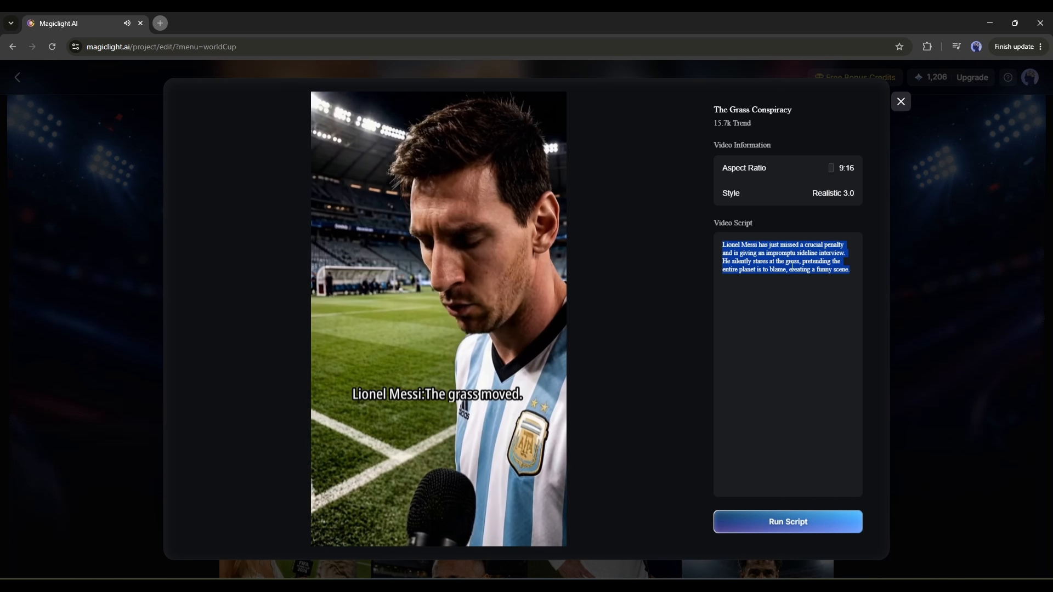
pyautogui.tripleClick(787, 269)
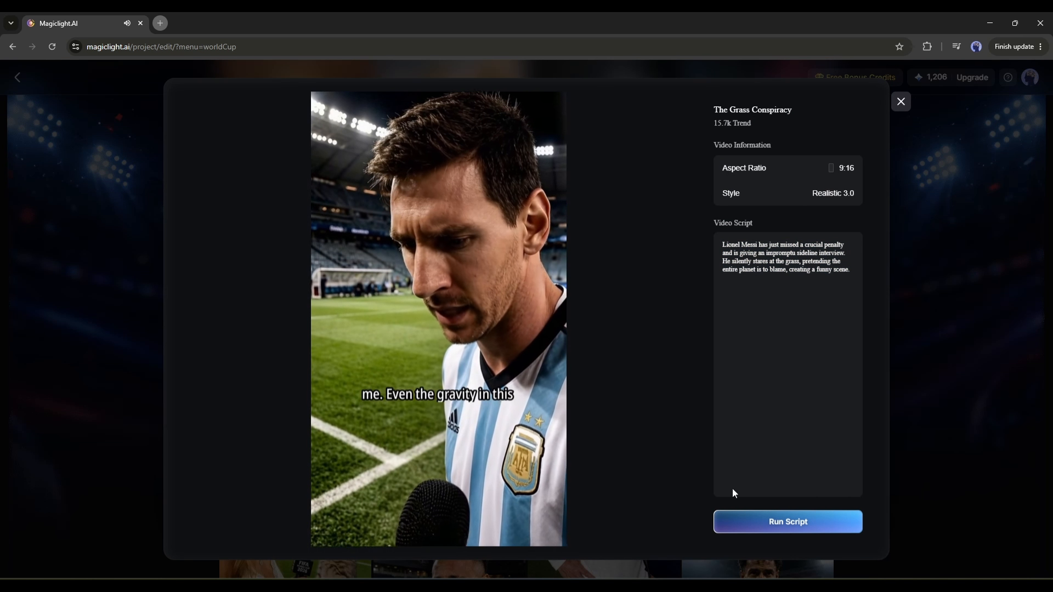
pyautogui.click(791, 528)
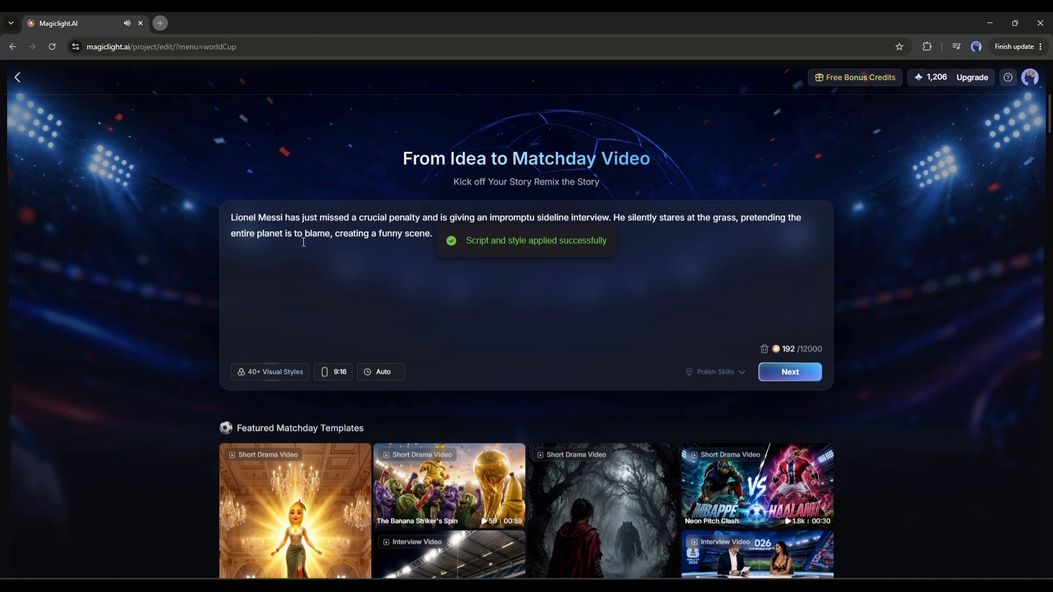
# Replace the script with Lionel Messi's first FIFA World cup hat-trick and a sideline interview thanking team and fans, ending "creating a funny scene.".
pyautogui.moveTo(254, 219); pyautogui.dragTo(554, 260)
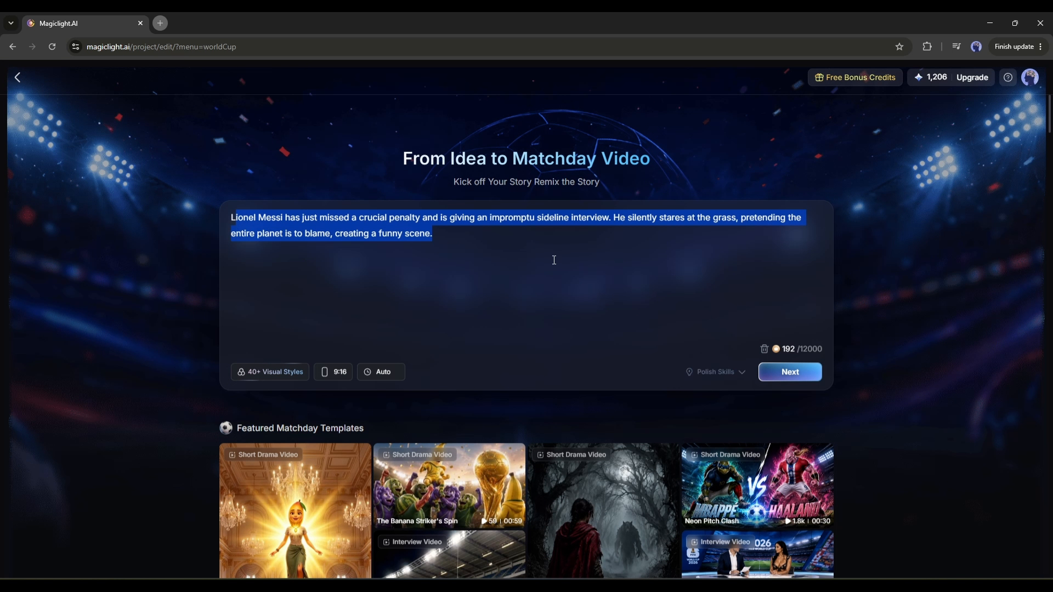
pyautogui.click(363, 245)
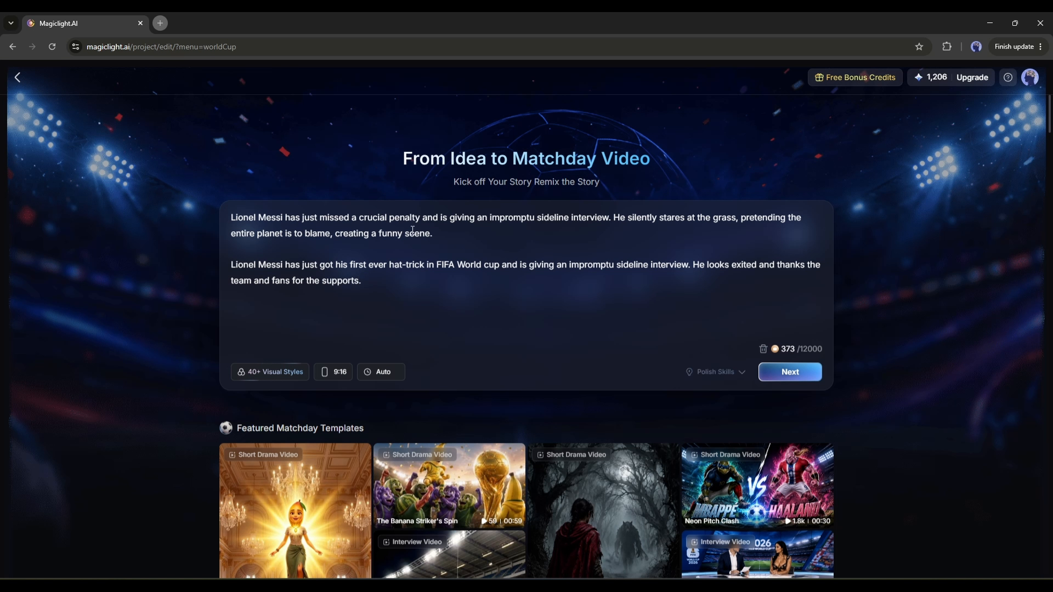
pyautogui.moveTo(335, 235); pyautogui.dragTo(468, 233)
pyautogui.hotkey('ctrl', 'c')
pyautogui.click(394, 284)
pyautogui.press('BackSpace')
pyautogui.press('space')
pyautogui.hotkey('ctrl', 'v')
pyautogui.moveTo(231, 265); pyautogui.dragTo(231, 218)
pyautogui.press('BackSpace')
# Look through the visual styles and apply the Realistic style to the video.
pyautogui.scroll(-2, 433, 308)
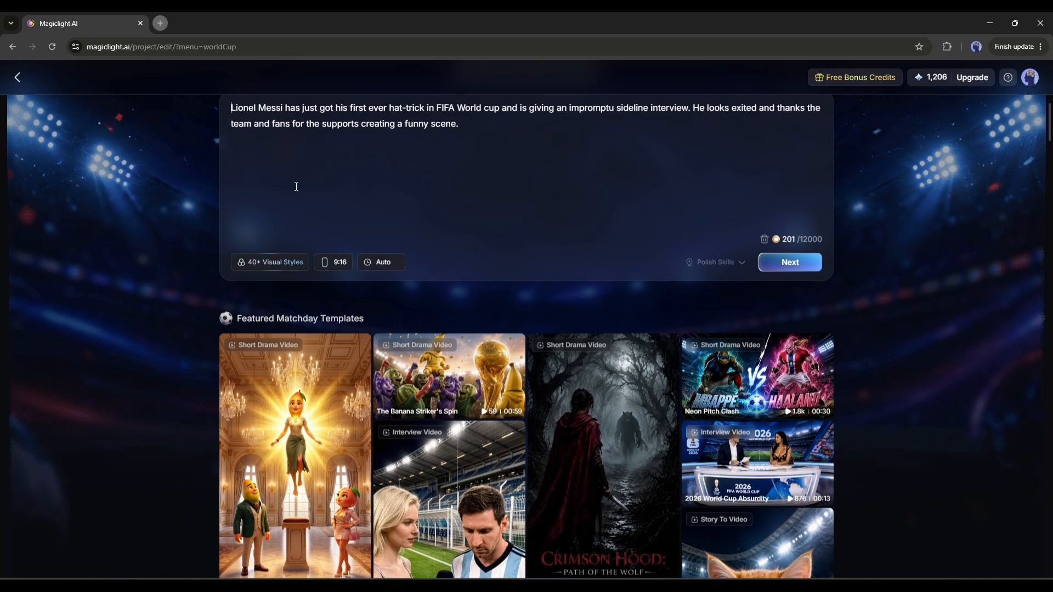
pyautogui.click(273, 267)
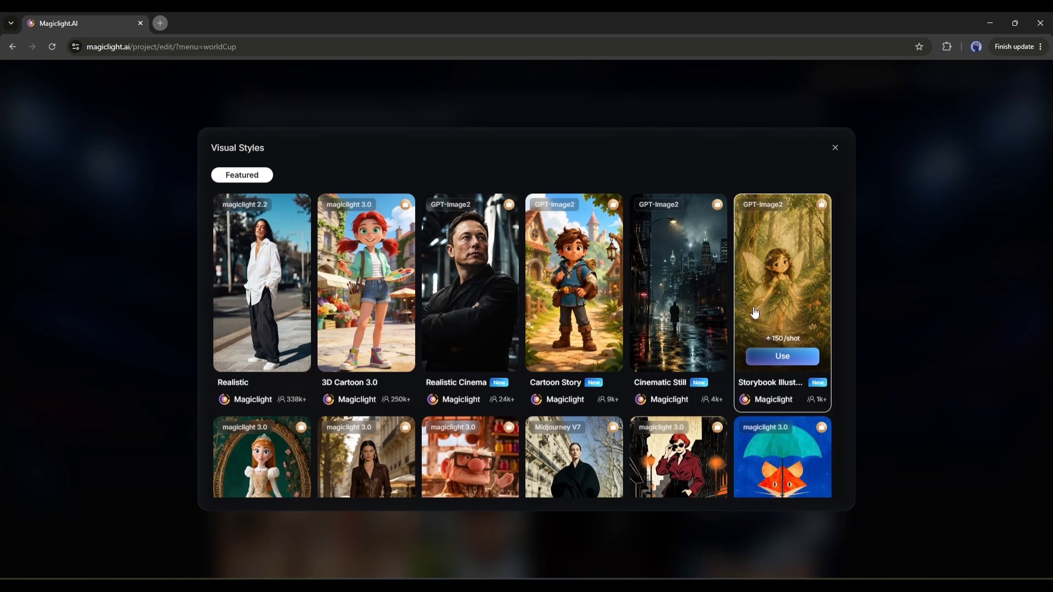
pyautogui.scroll(-5, 754, 312)
pyautogui.scroll(-10, 753, 313)
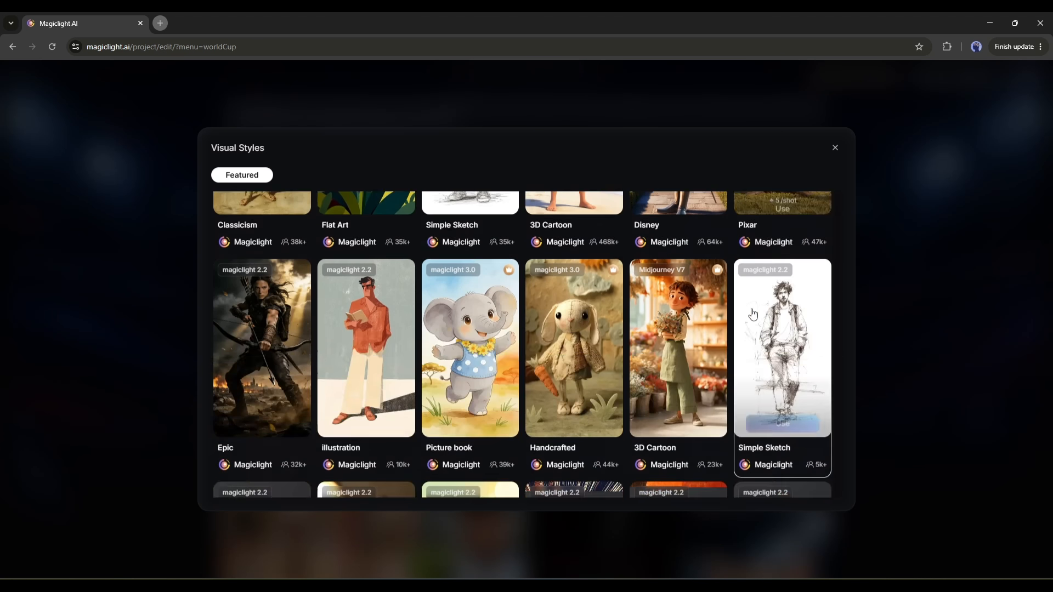
pyautogui.scroll(9, 763, 351)
pyautogui.scroll(3, 765, 348)
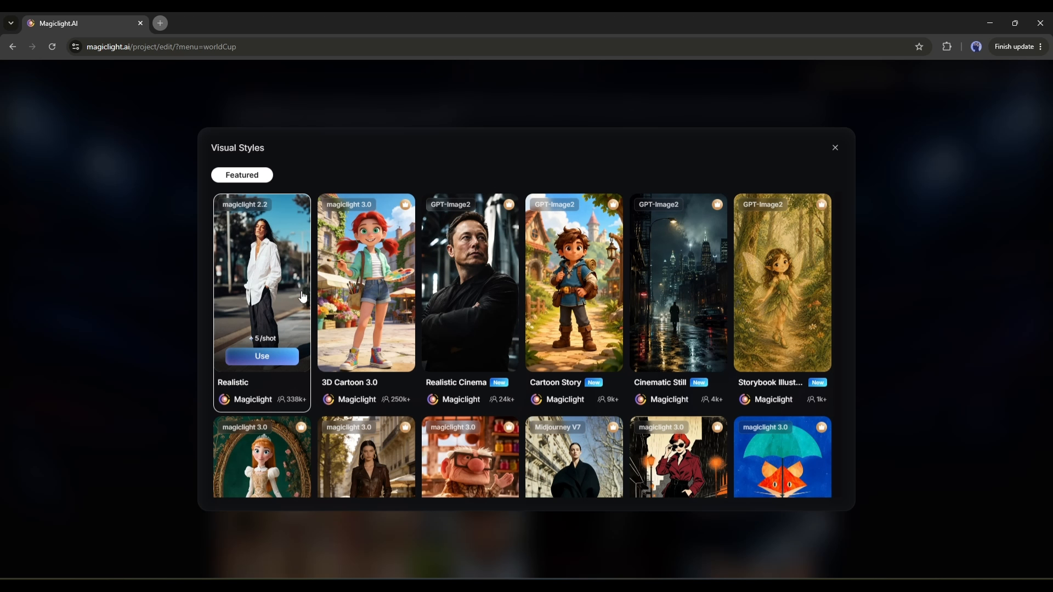
pyautogui.click(263, 357)
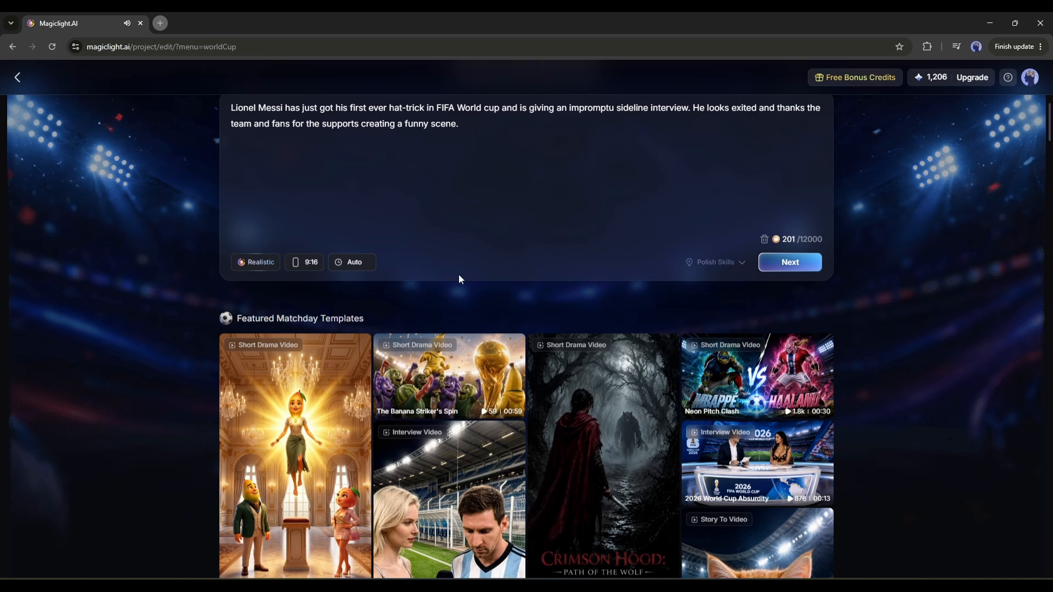
# Set the video's aspect ratio to 16:9 and its duration to Auto.
pyautogui.click(312, 265)
pyautogui.click(329, 315)
pyautogui.click(354, 261)
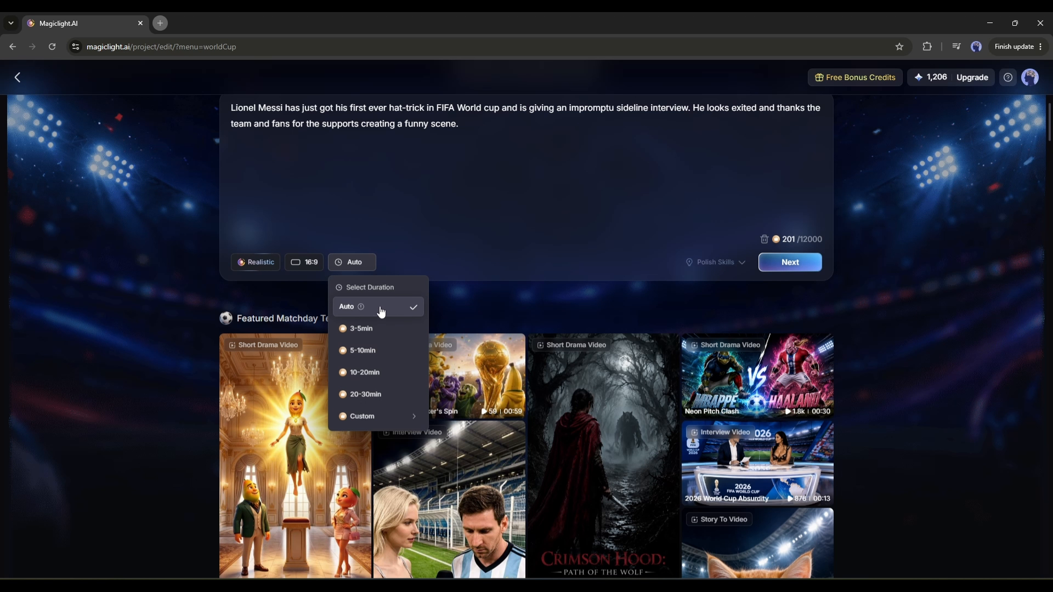
pyautogui.scroll(-2, 372, 372)
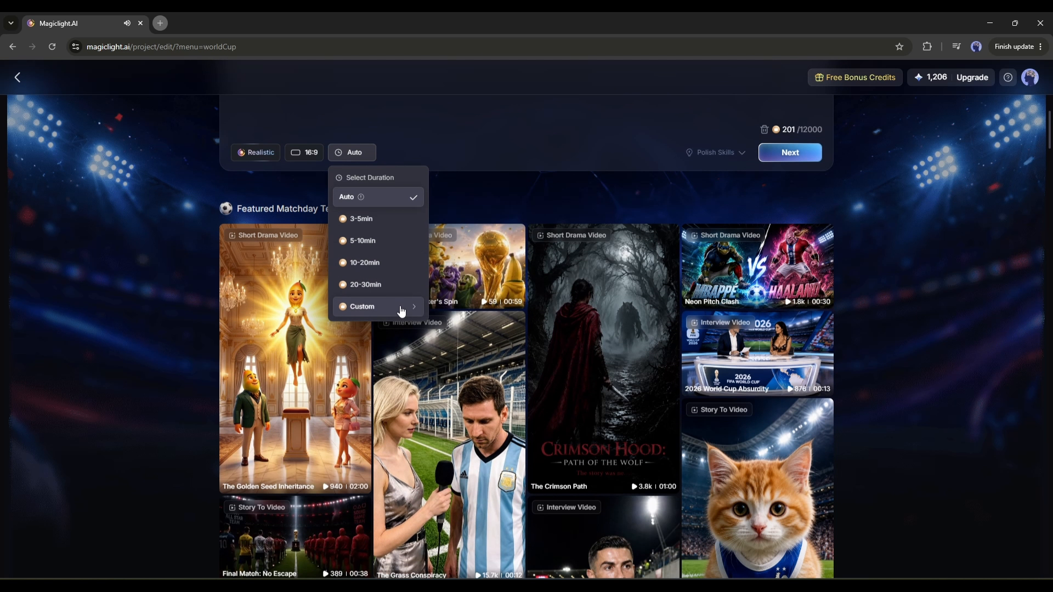
pyautogui.scroll(4, 395, 296)
pyautogui.click(352, 374)
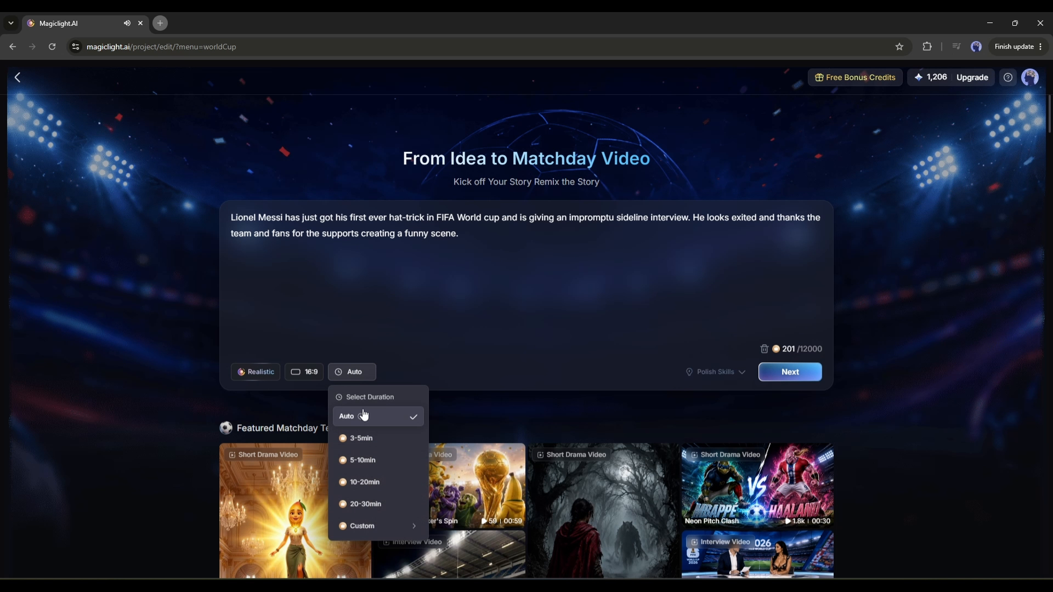
pyautogui.click(380, 423)
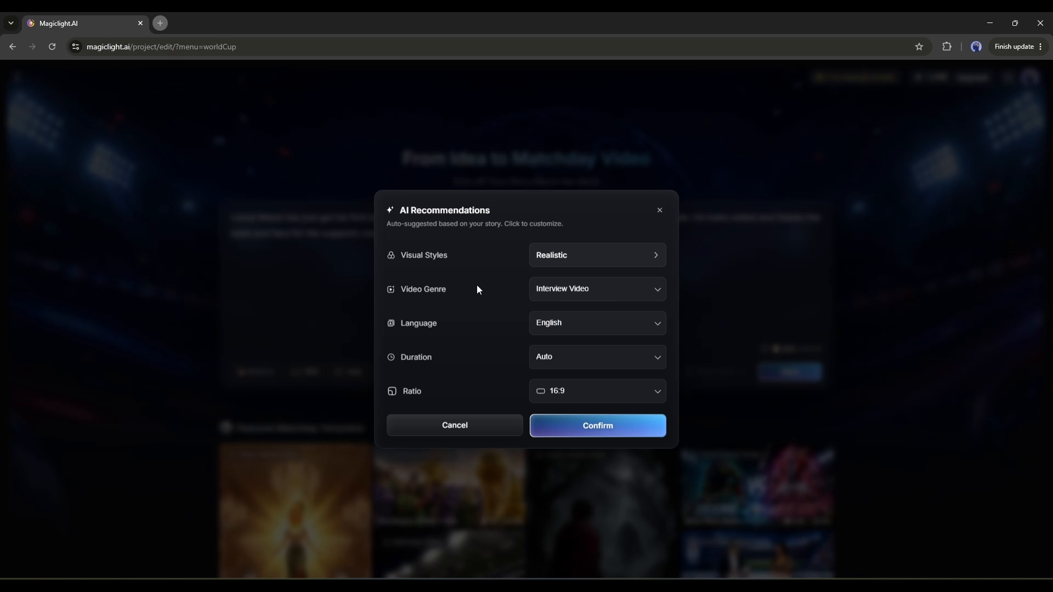
# Check the AI Recommendations and confirm them with Interview Video genre, English language, Auto duration and 16:9 ratio.
pyautogui.click(572, 299)
pyautogui.click(560, 299)
pyautogui.click(568, 324)
pyautogui.click(505, 341)
pyautogui.click(574, 363)
pyautogui.click(573, 364)
pyautogui.click(560, 395)
pyautogui.click(576, 399)
pyautogui.click(602, 427)
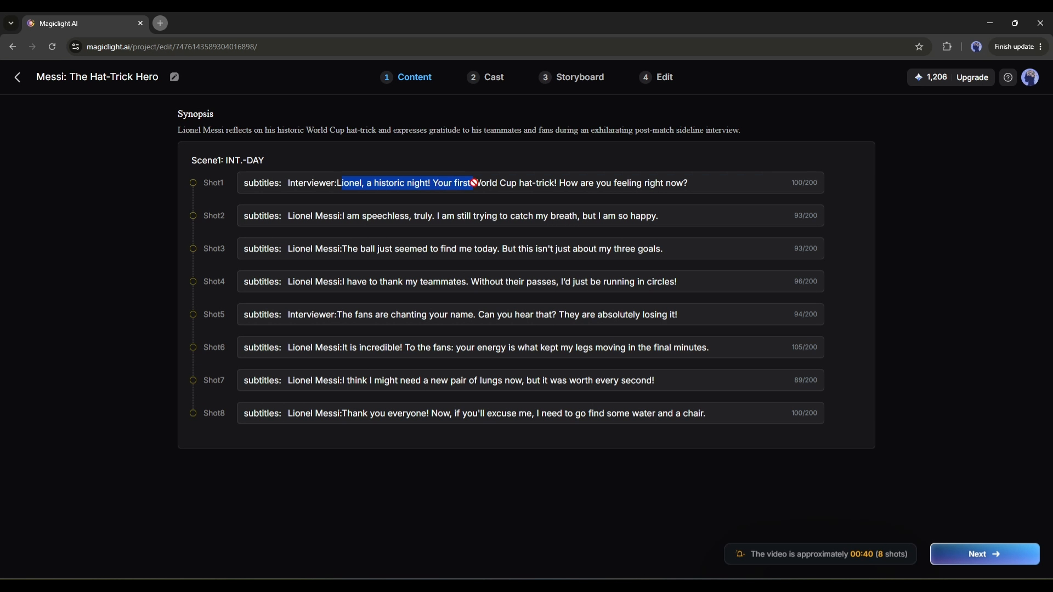
# Read through the generated subtitles of each shot in Scene1.
pyautogui.moveTo(507, 182); pyautogui.dragTo(596, 184)
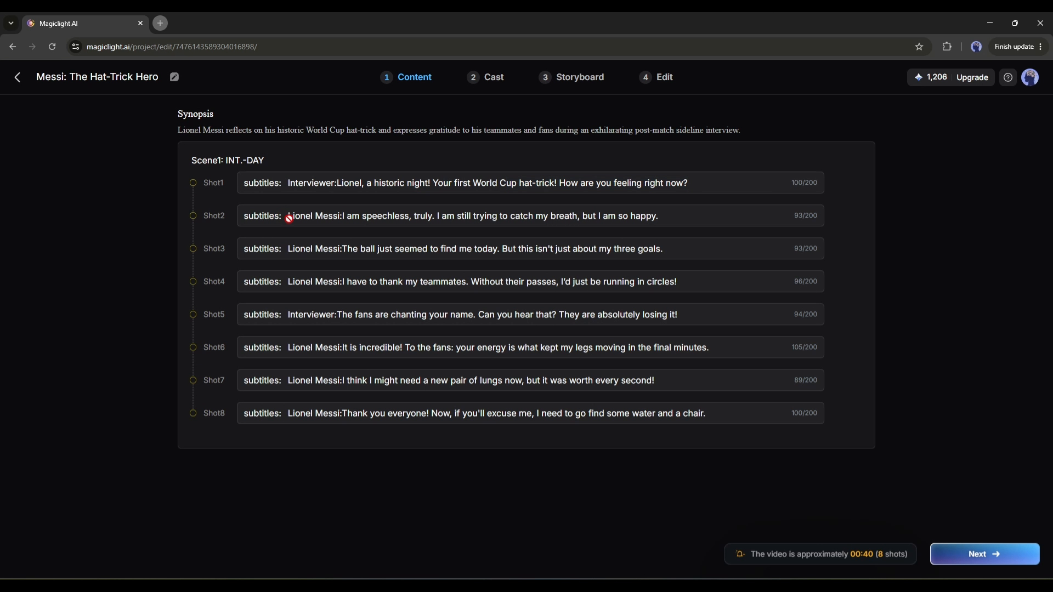
pyautogui.click(322, 224)
pyautogui.moveTo(351, 284); pyautogui.dragTo(493, 283)
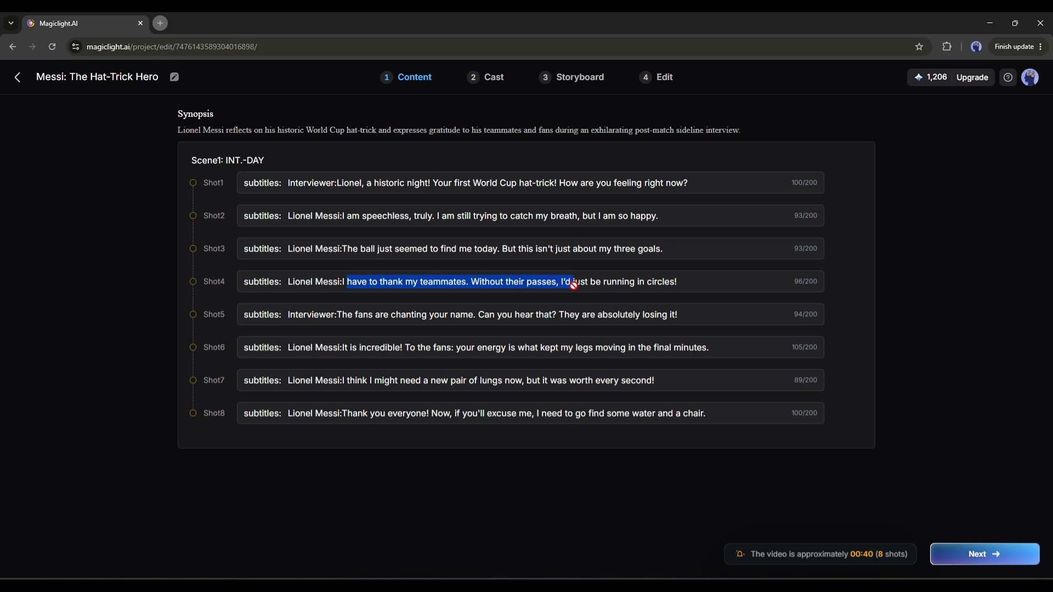
pyautogui.moveTo(326, 314); pyautogui.dragTo(440, 314)
pyautogui.click(339, 353)
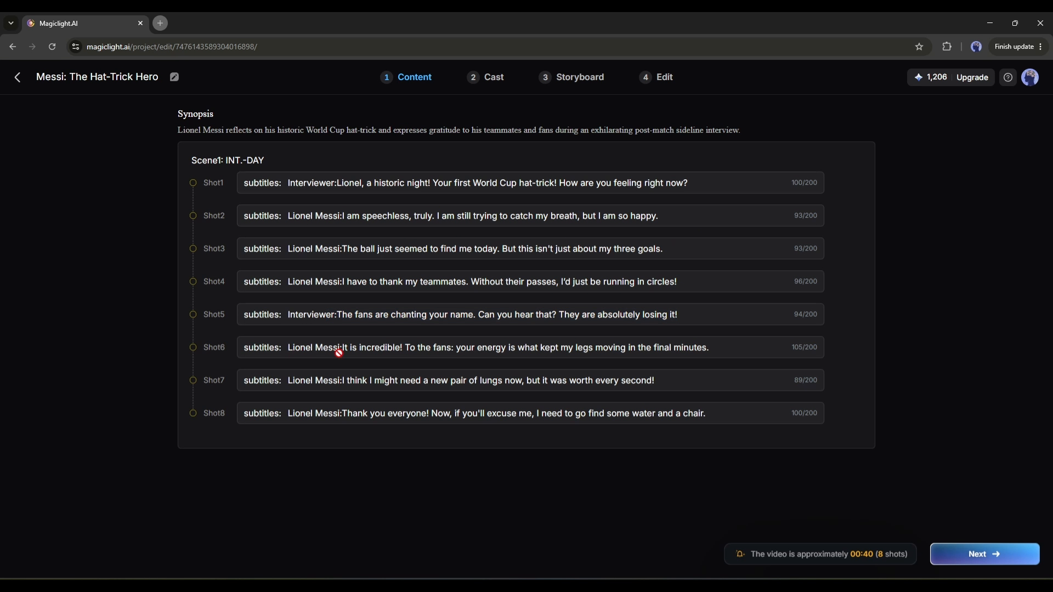
pyautogui.moveTo(349, 381); pyautogui.dragTo(546, 385)
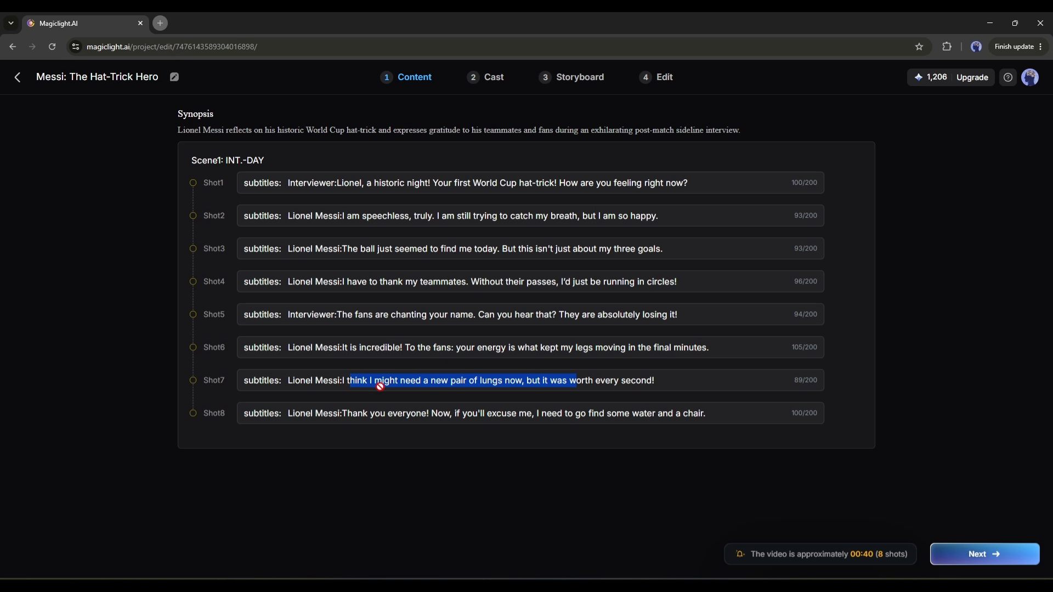
pyautogui.click(444, 380)
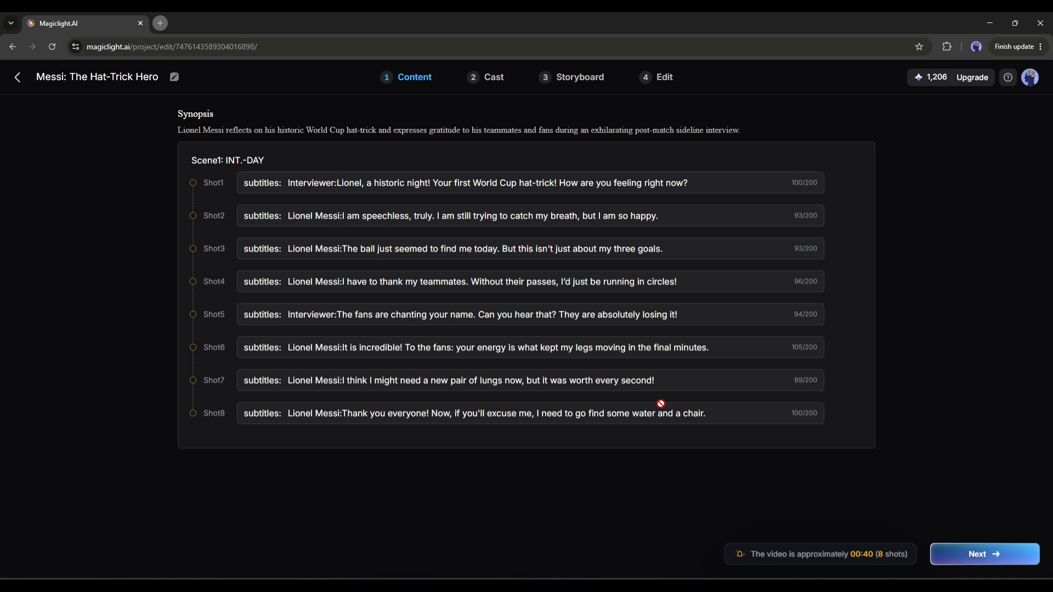
# Continue to the Cast stage and choose the suggested man in a dark suit and navy tie as the Interviewer.
pyautogui.click(994, 556)
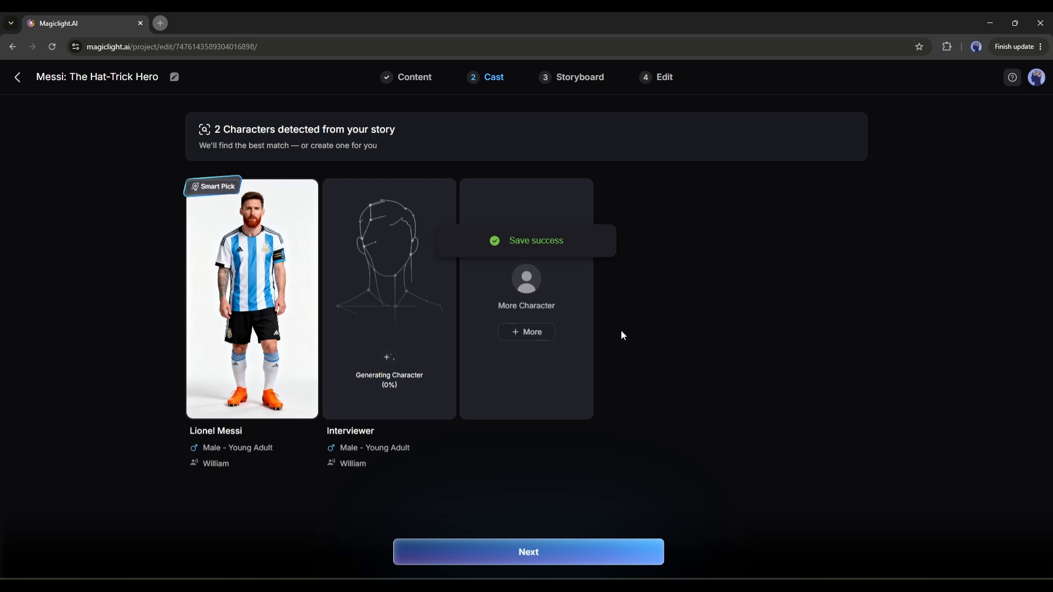
pyautogui.moveTo(261, 221)
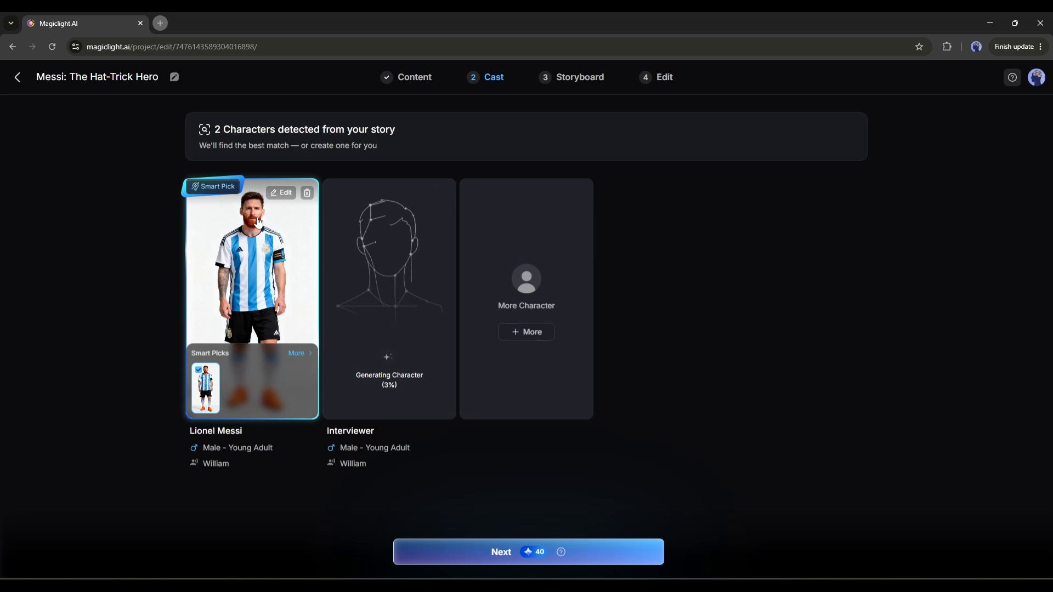
pyautogui.moveTo(392, 292)
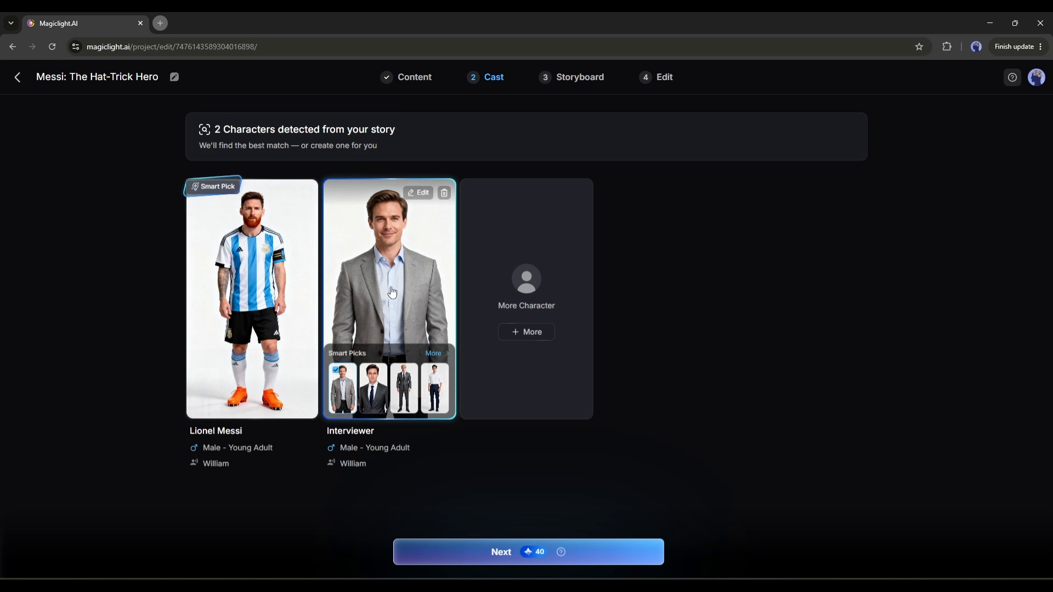
pyautogui.click(367, 400)
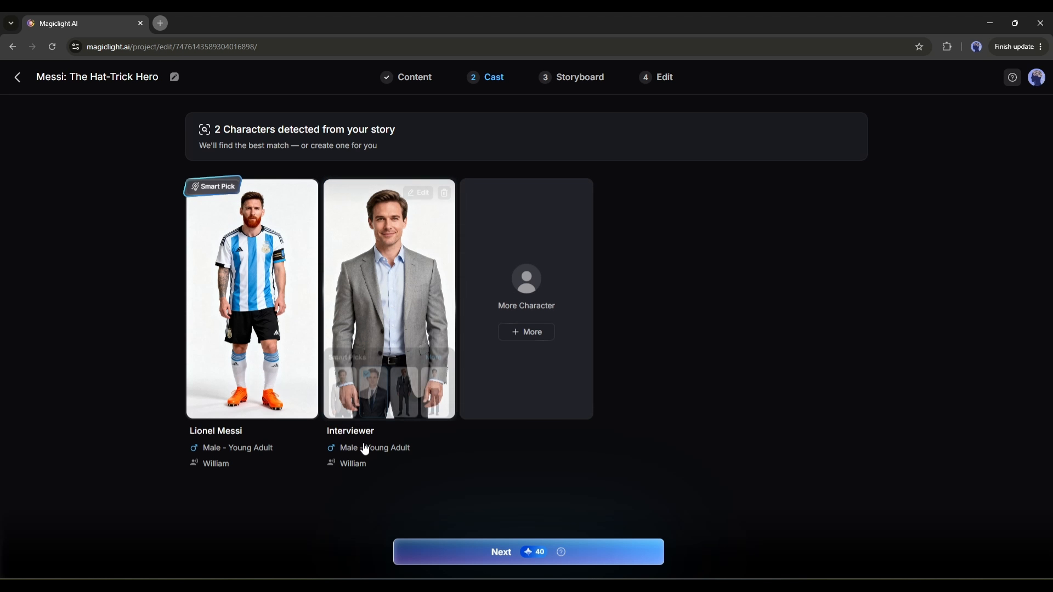
pyautogui.moveTo(404, 281)
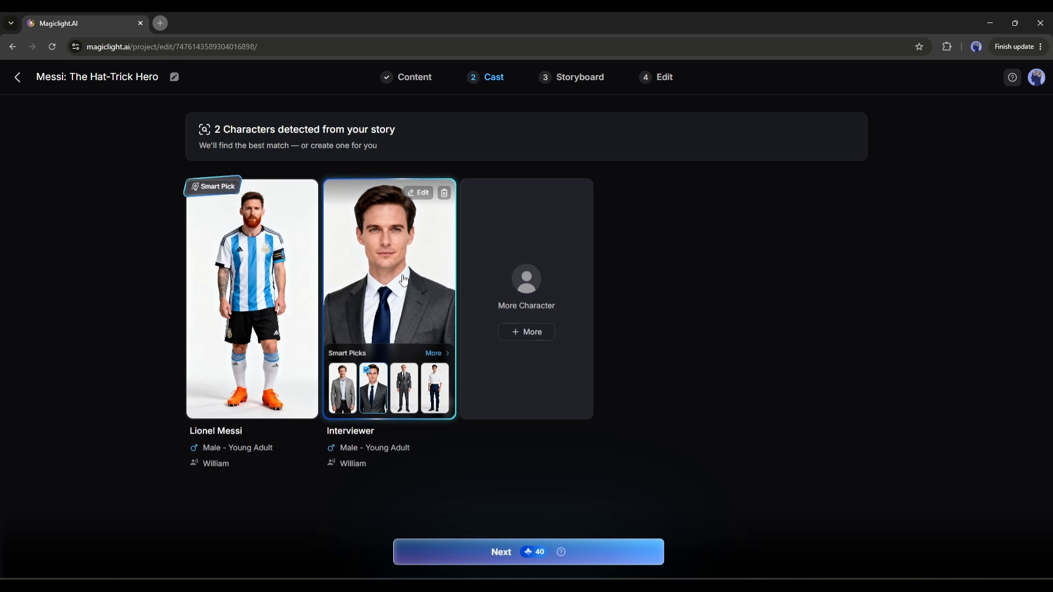
# Open the Interviewer for editing, filter the Character Library to female characters and pick the pointing woman in a black blazer.
pyautogui.click(418, 193)
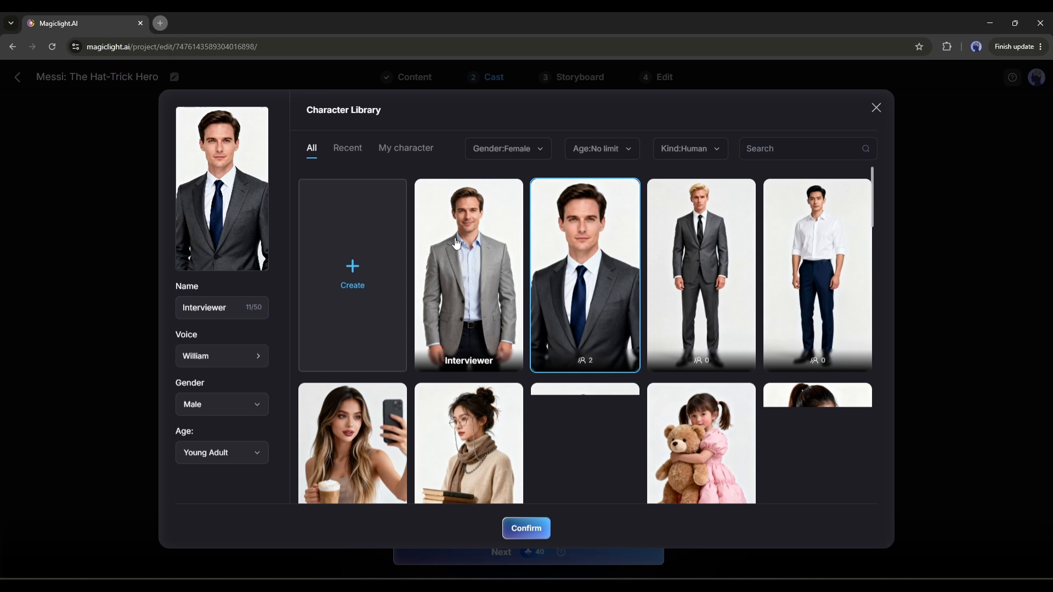
pyautogui.scroll(-5, 459, 243)
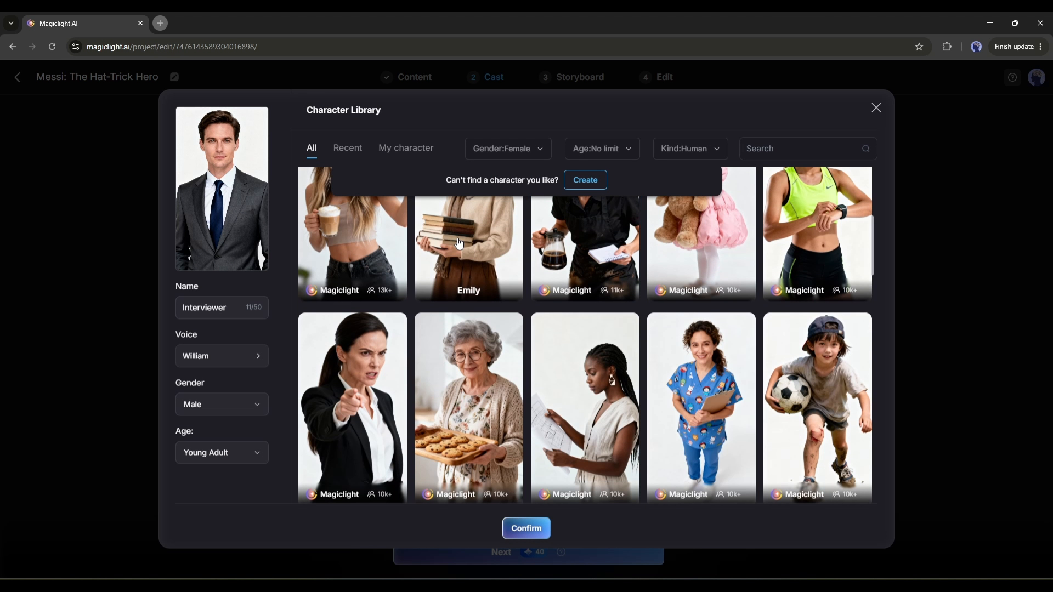
pyautogui.scroll(-3, 458, 242)
pyautogui.scroll(8, 458, 243)
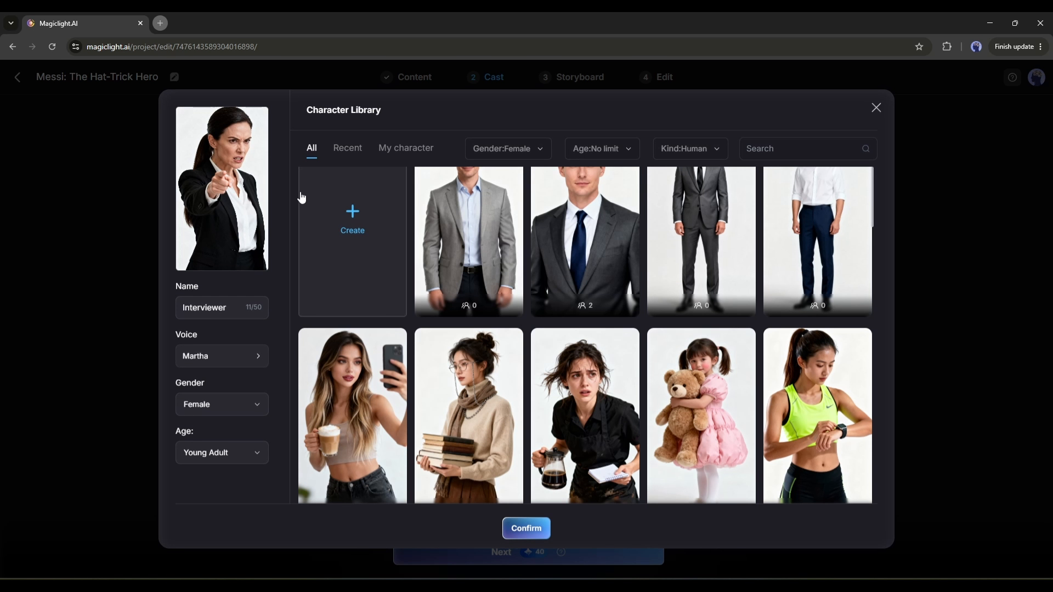
pyautogui.scroll(1, 400, 252)
# Generate a new character for the Interviewer, replacing "aggressive litigator" in the character prompt with "TV Interviewer".
pyautogui.click(399, 252)
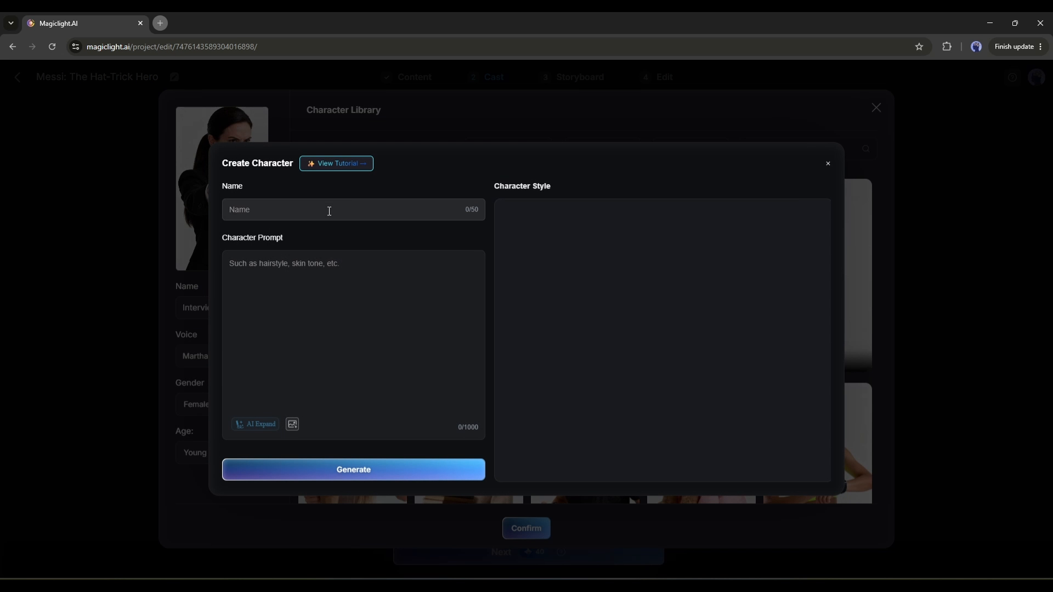
pyautogui.click(251, 265)
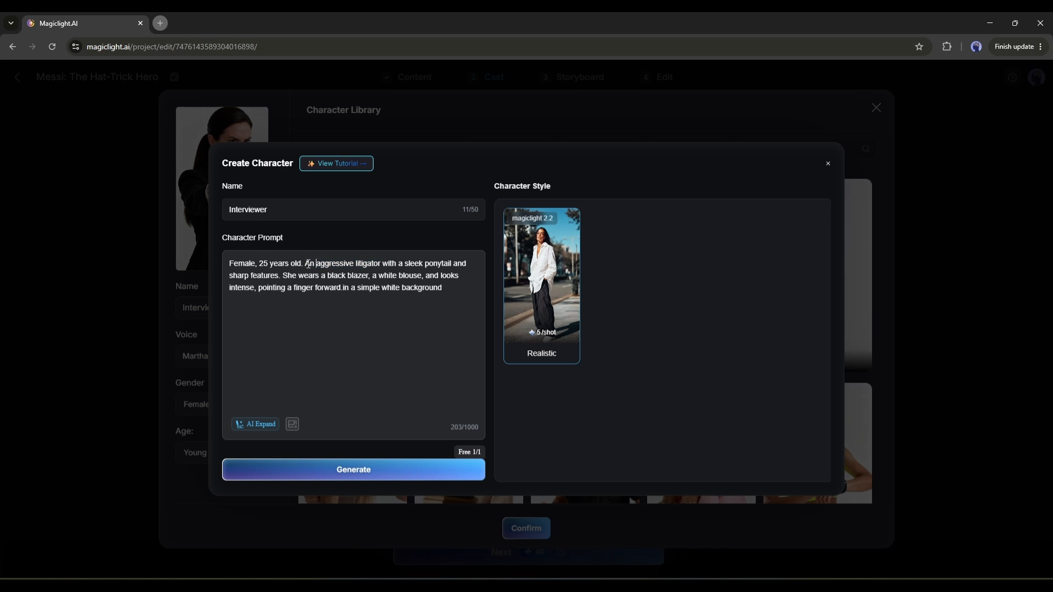
pyautogui.moveTo(316, 264); pyautogui.dragTo(380, 264)
pyautogui.write('TV Intervier')
pyautogui.rightClick(346, 264)
pyautogui.click(388, 277)
pyautogui.moveTo(267, 276); pyautogui.dragTo(471, 280)
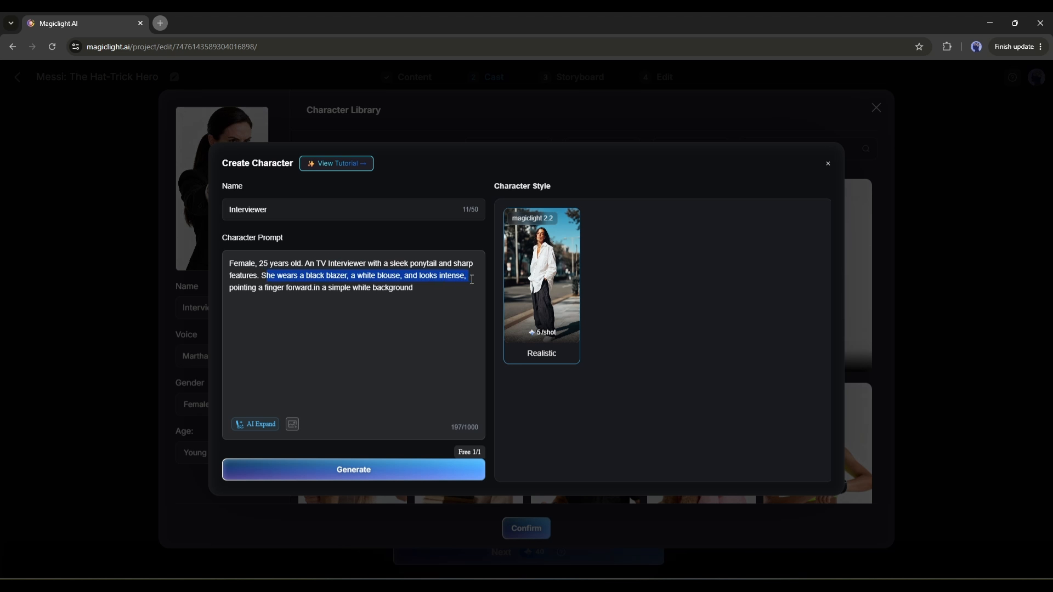
pyautogui.click(423, 470)
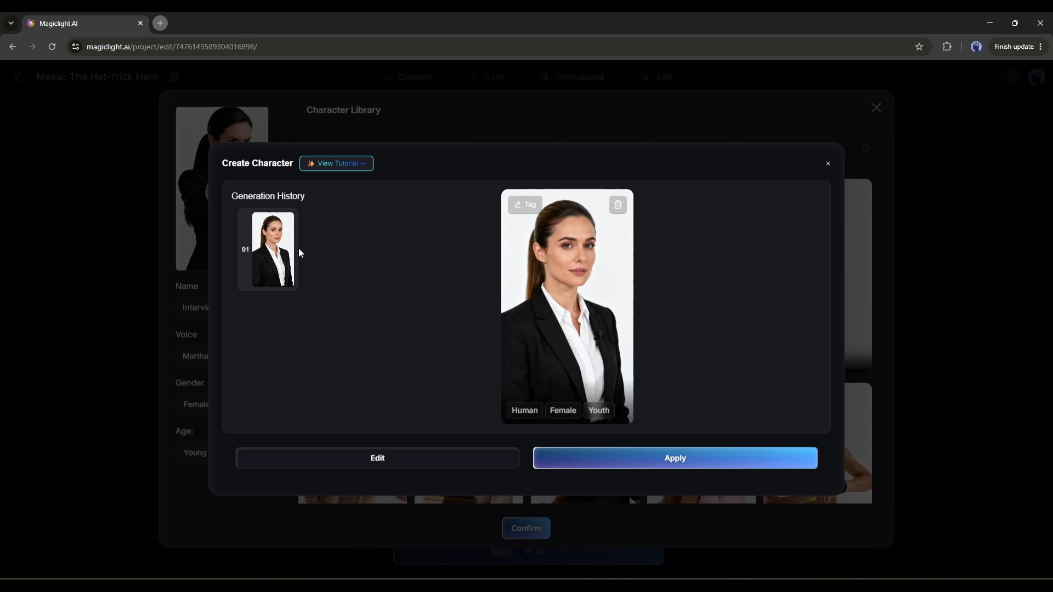
# Apply the generated woman as the Interviewer, confirm the choice and continue to the Storyboard stage.
pyautogui.click(653, 463)
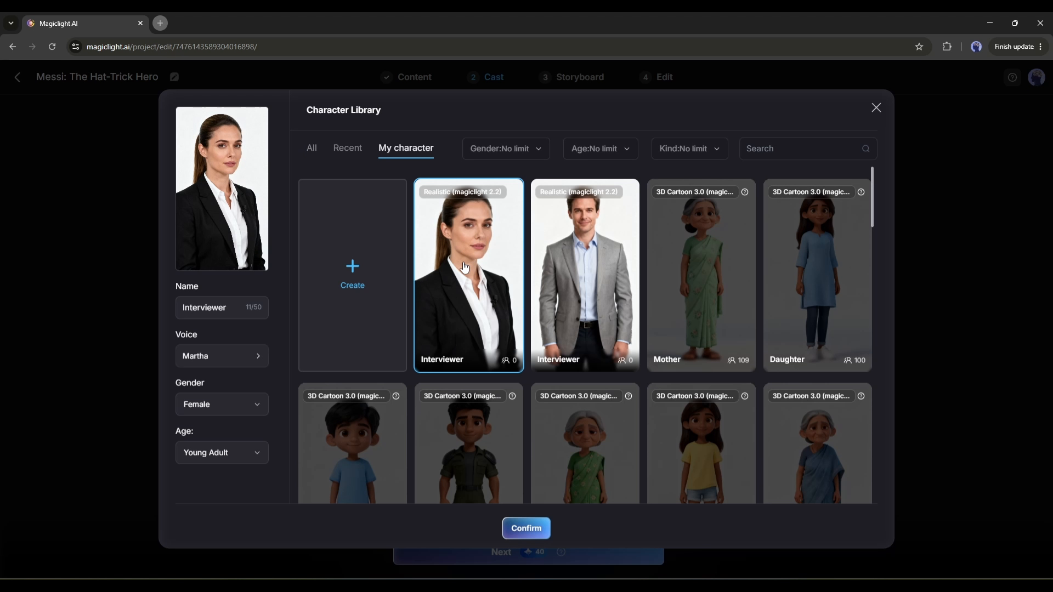
pyautogui.click(545, 522)
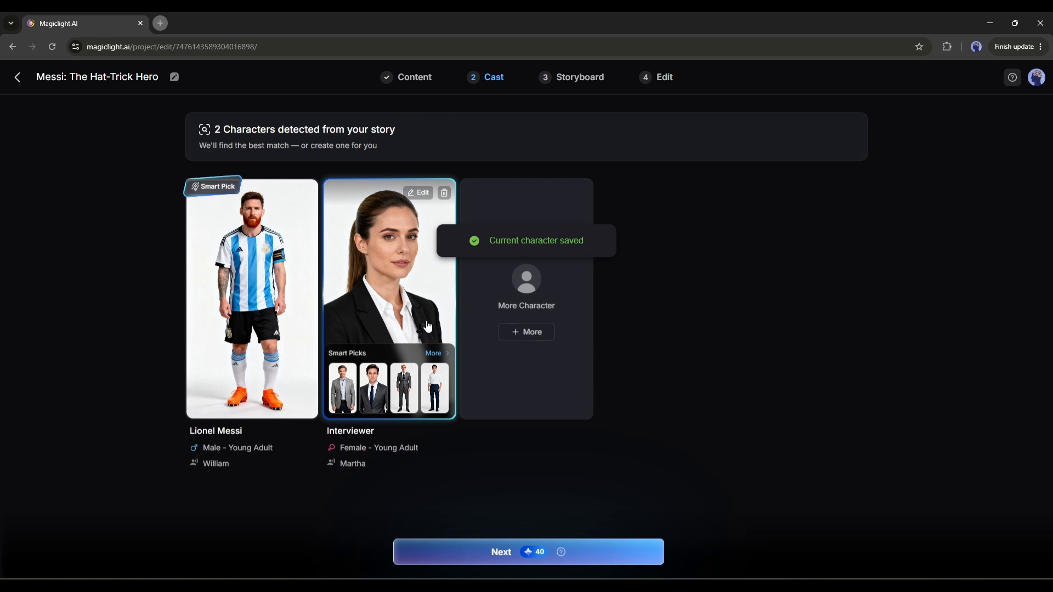
pyautogui.click(547, 297)
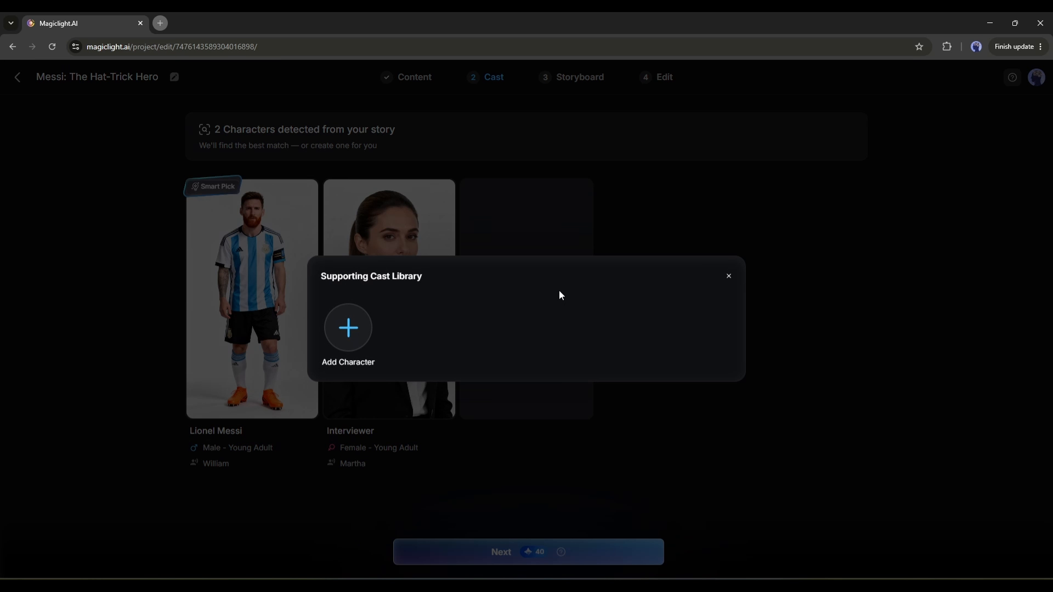
pyautogui.click(729, 277)
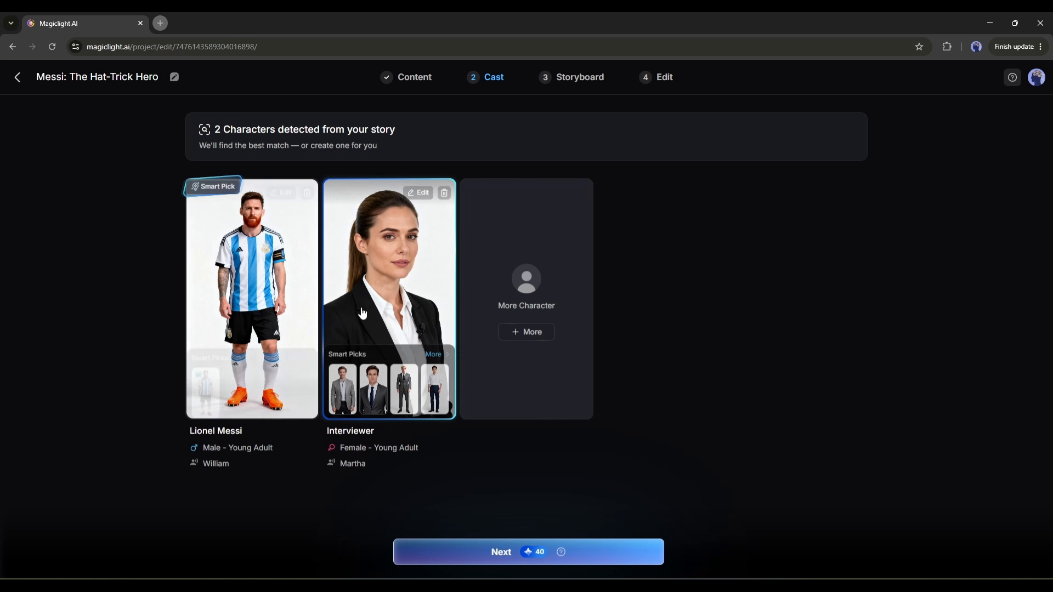
pyautogui.click(510, 555)
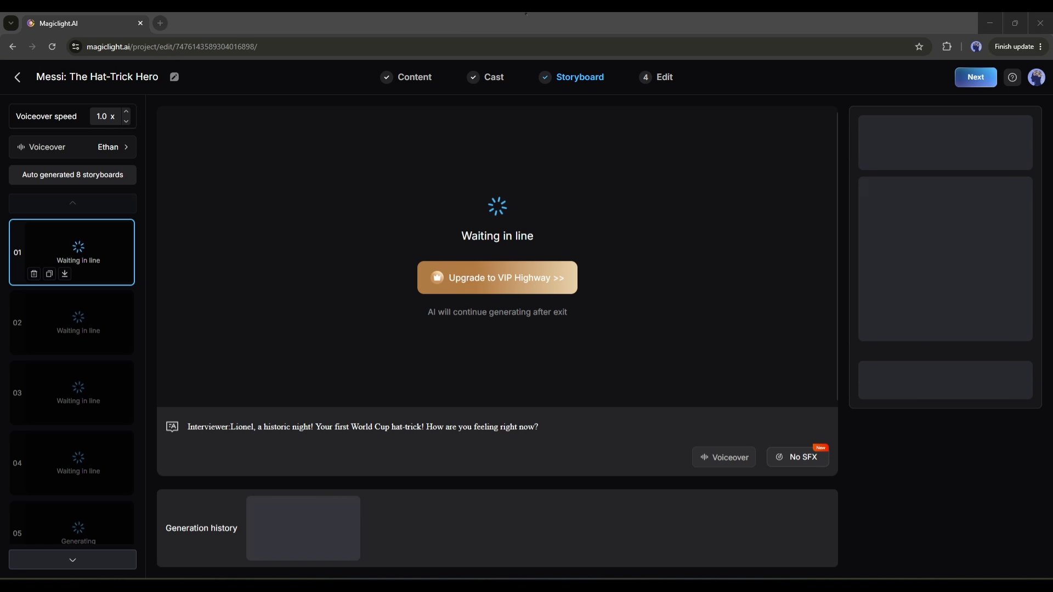
# Check the image generation status of the individual storyboard shots.
pyautogui.scroll(-5, 97, 249)
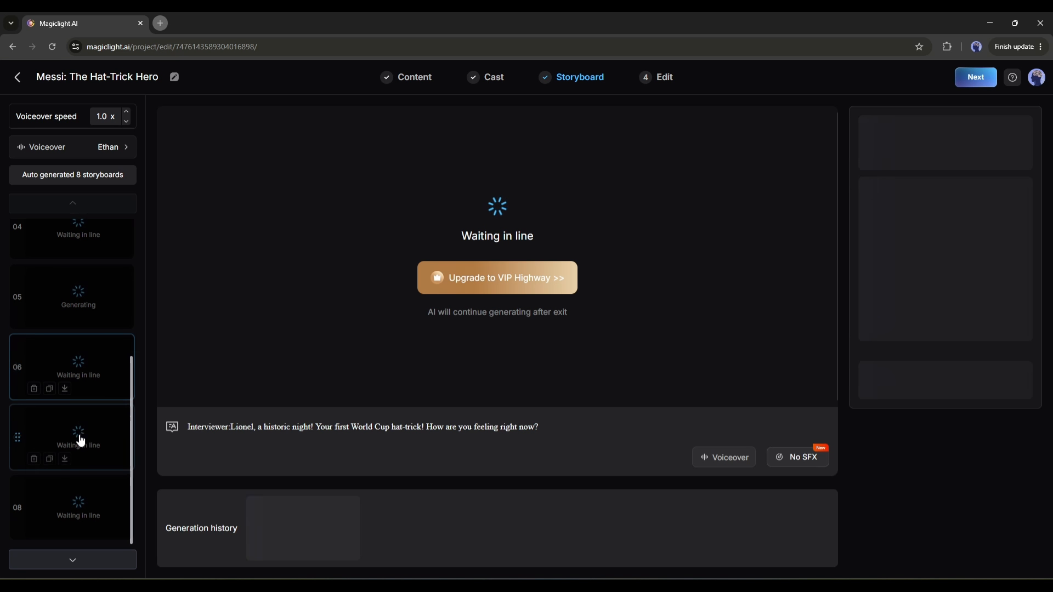
pyautogui.click(82, 502)
pyautogui.click(88, 456)
pyautogui.click(78, 294)
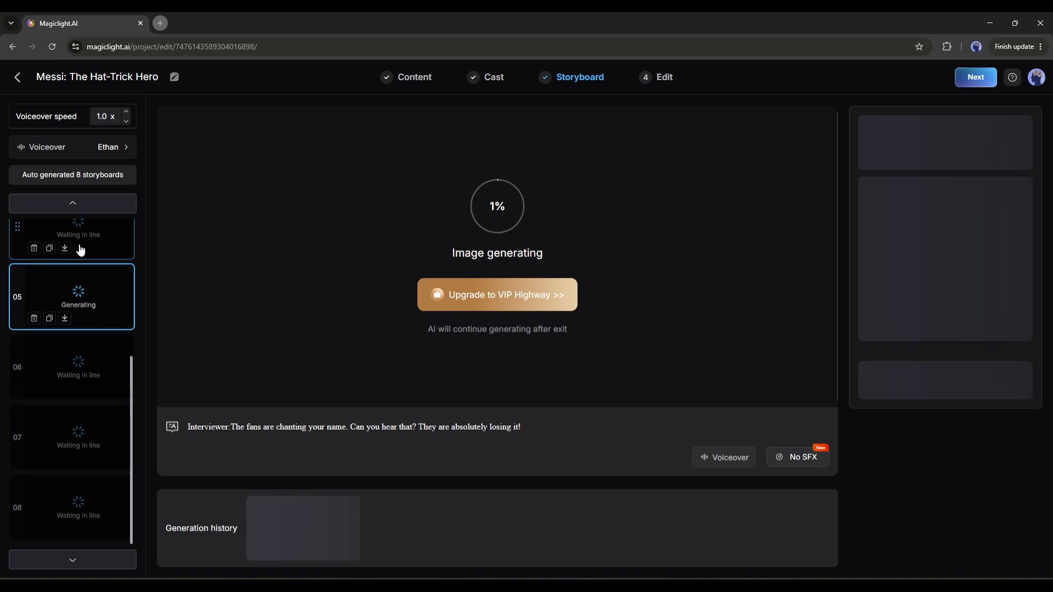
pyautogui.click(85, 245)
pyautogui.scroll(4, 82, 274)
pyautogui.click(83, 300)
pyautogui.click(77, 250)
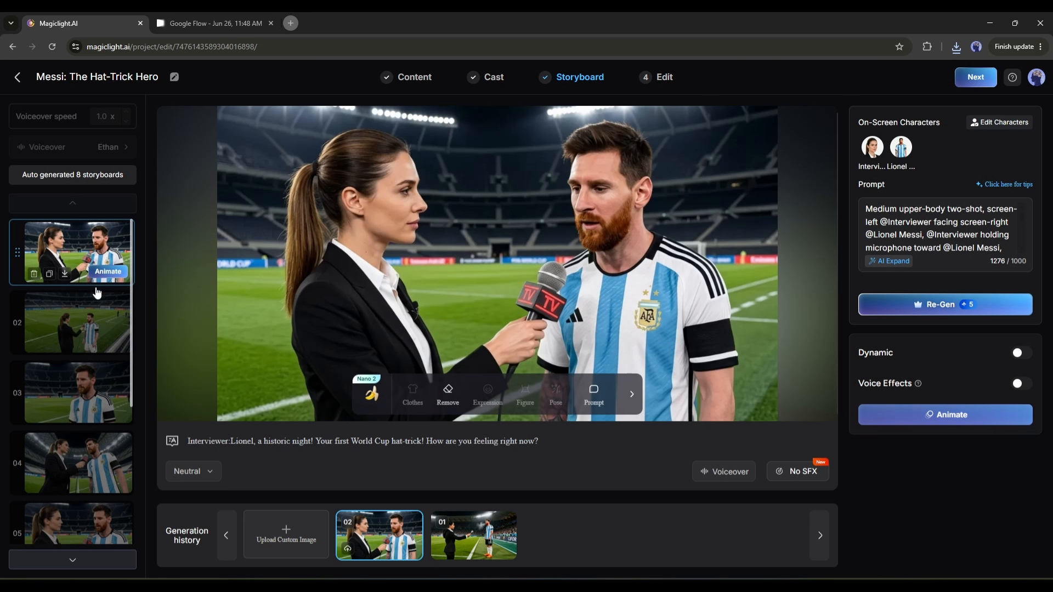
# Review the generated images and subtitles of the storyboard from shot 2 forward to shot 8.
pyautogui.click(97, 296)
pyautogui.click(82, 393)
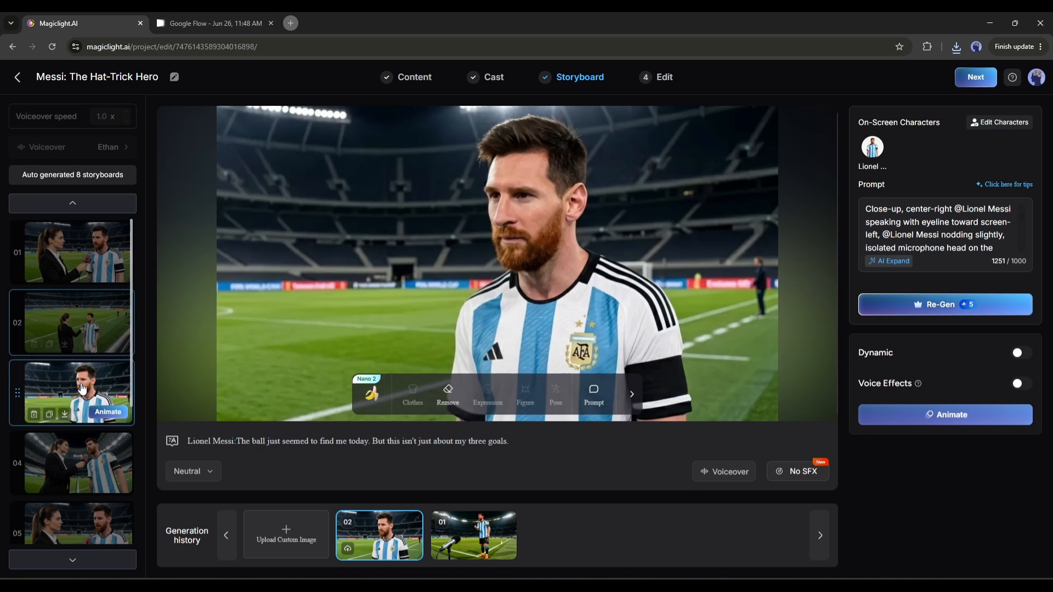
pyautogui.scroll(-3, 88, 357)
pyautogui.click(82, 310)
pyautogui.click(84, 401)
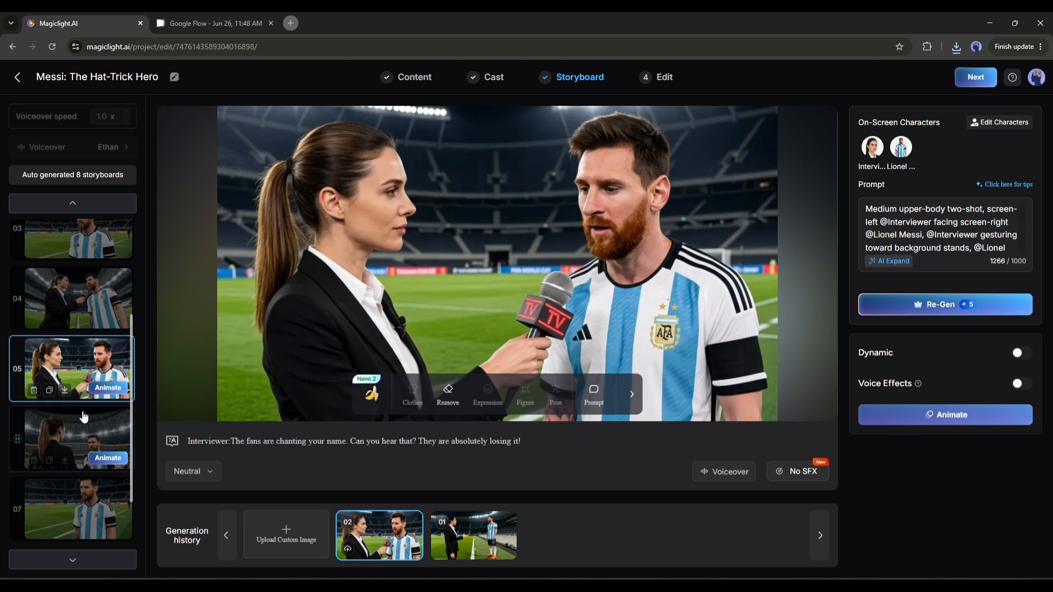
pyautogui.click(83, 434)
pyautogui.scroll(-2, 82, 428)
pyautogui.click(88, 504)
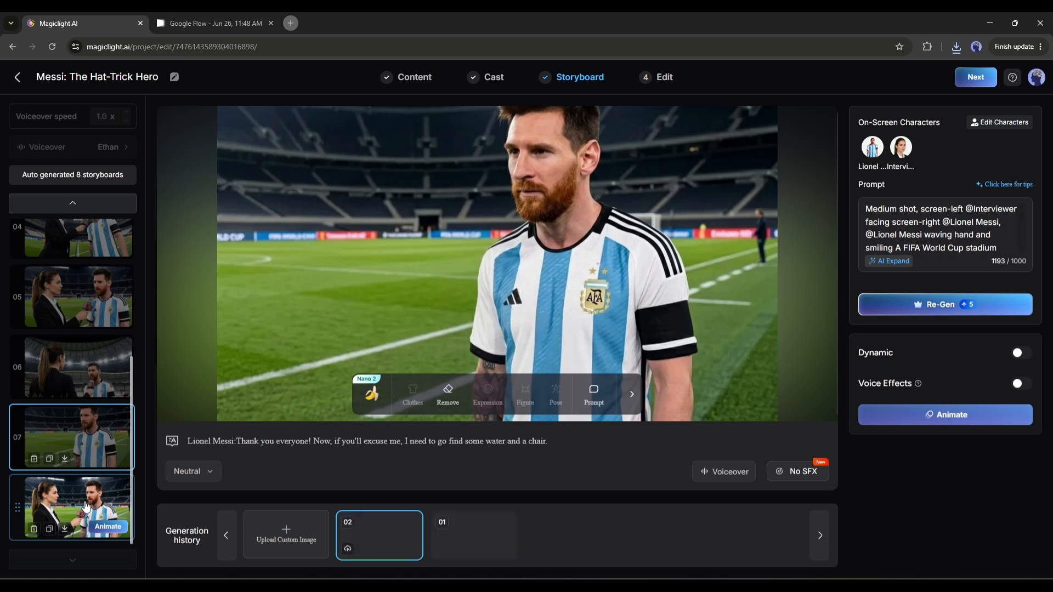
# Review the storyboard images again in reverse order, from shot 7 back to shot 1.
pyautogui.click(92, 420)
pyautogui.click(88, 368)
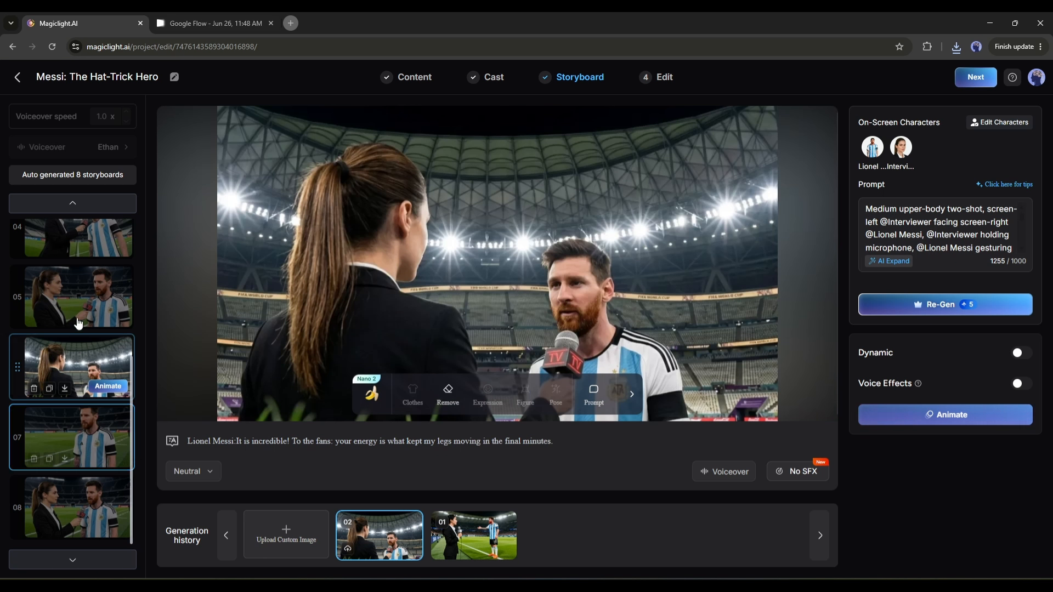
pyautogui.click(88, 298)
pyautogui.scroll(2, 90, 336)
pyautogui.click(90, 336)
pyautogui.click(87, 258)
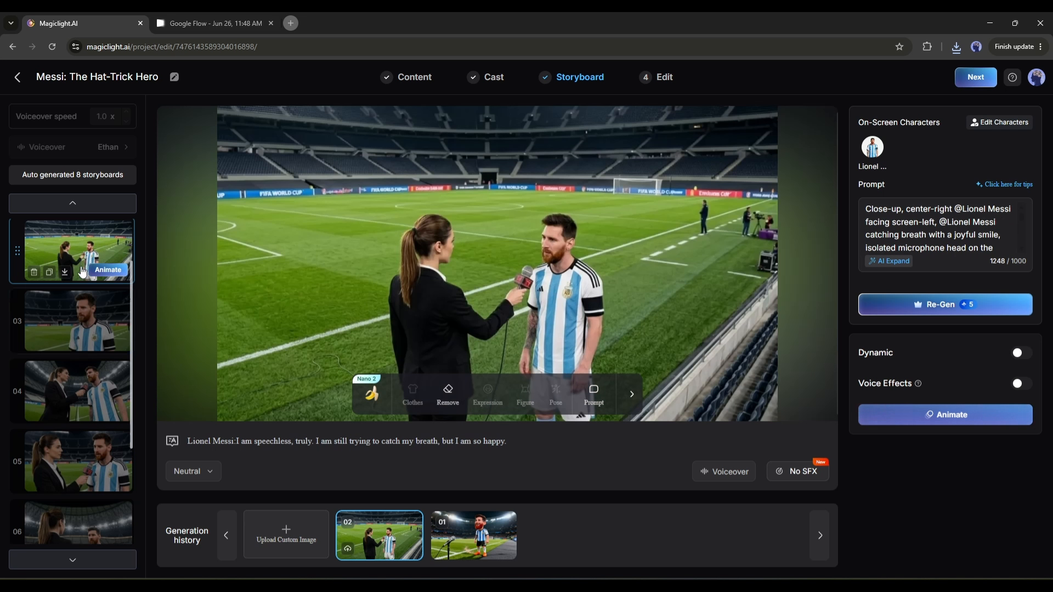
pyautogui.scroll(1, 87, 247)
pyautogui.click(88, 250)
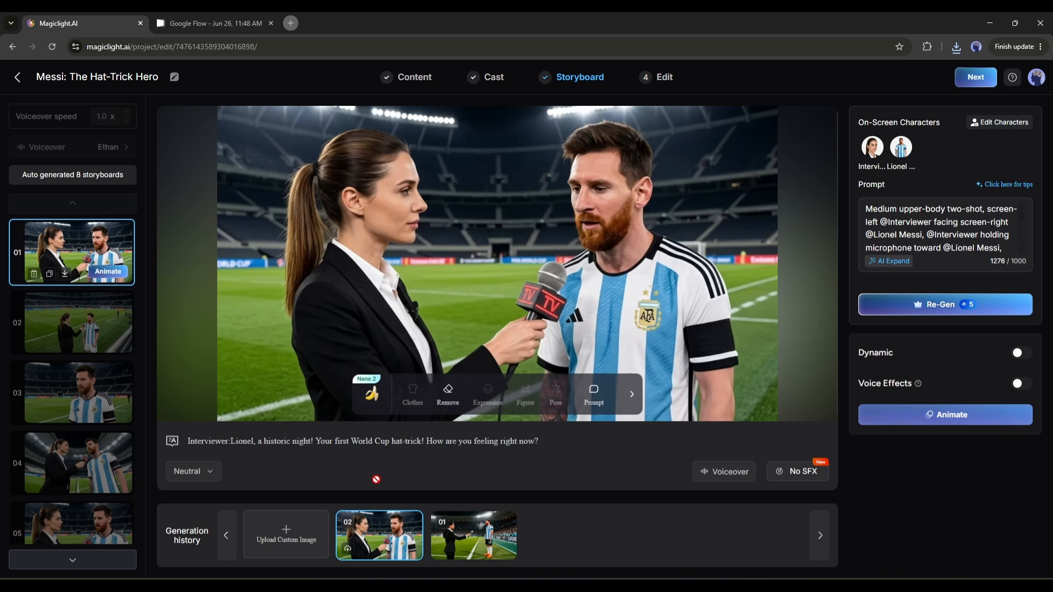
# Go through shots 2 and 3 to shot 8 and compare its image versions 01 and 02 in the generation history.
pyautogui.click(76, 327)
pyautogui.click(82, 388)
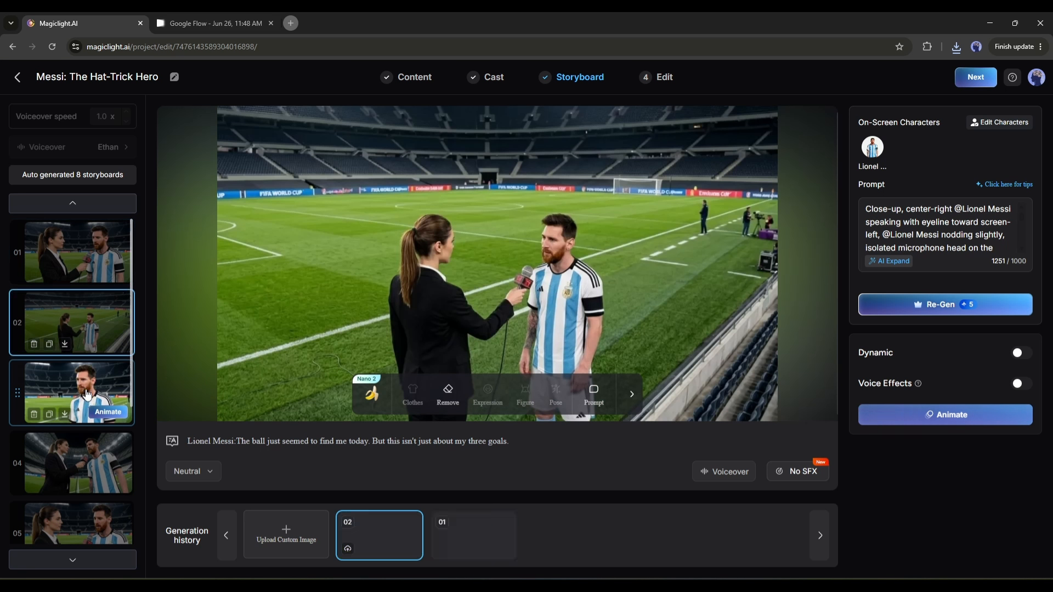
pyautogui.scroll(-4, 85, 388)
pyautogui.click(90, 496)
pyautogui.click(474, 531)
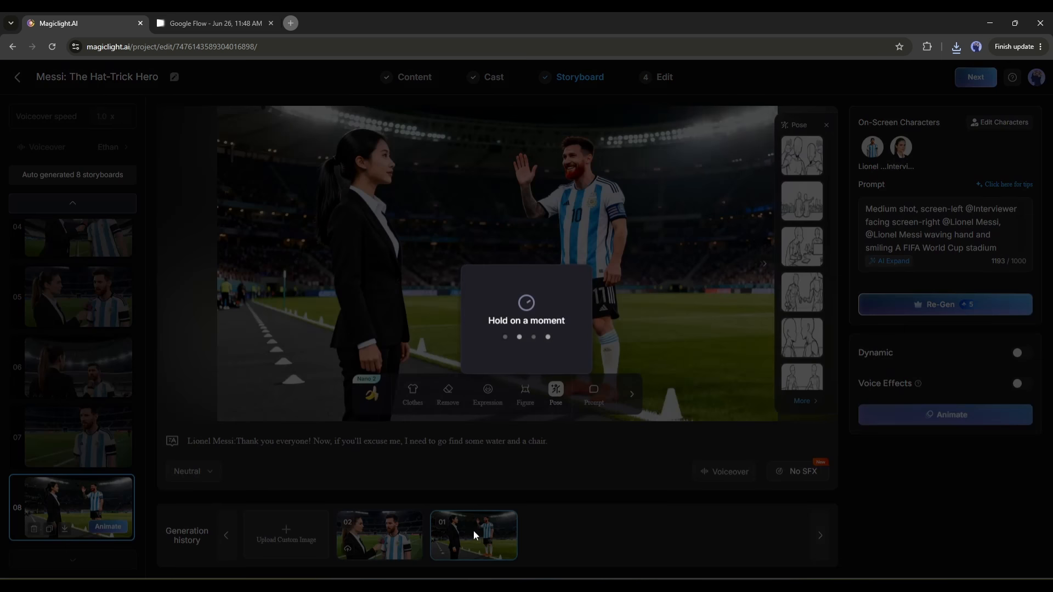
pyautogui.click(376, 539)
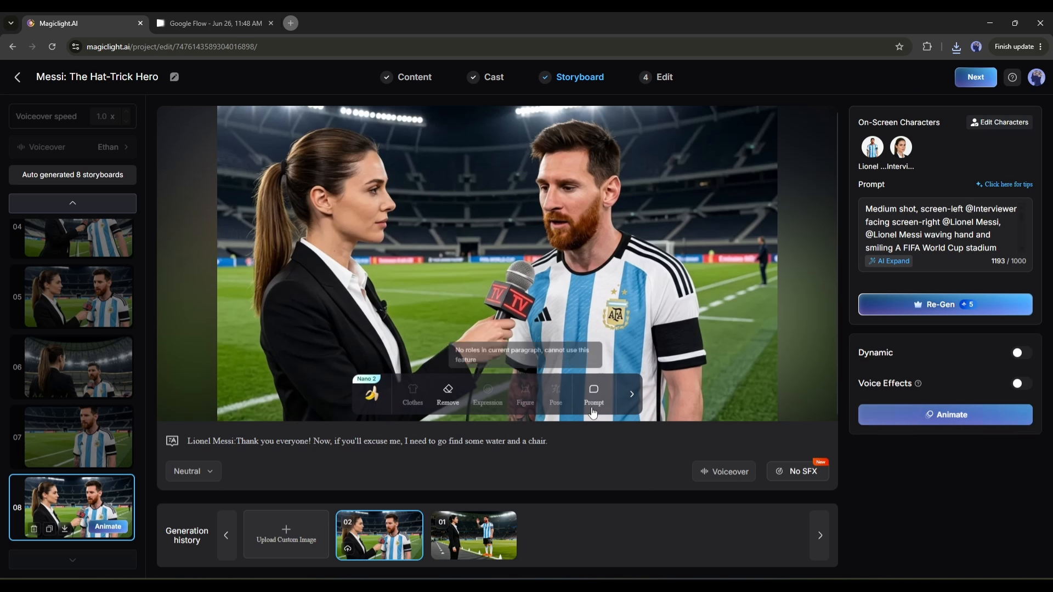
pyautogui.click(468, 534)
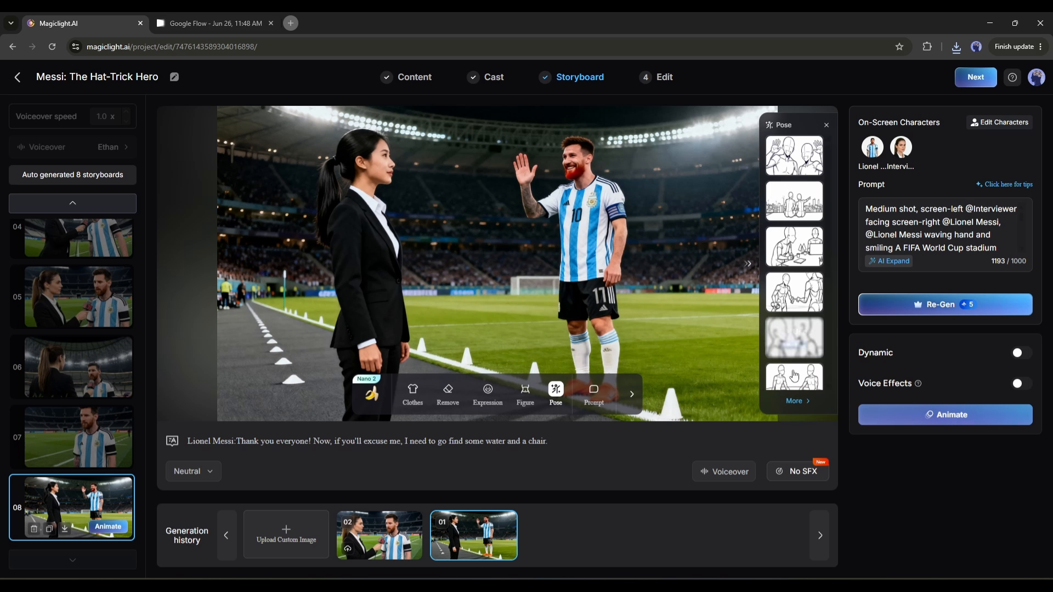
# Animate shot 1 with the Seedance 1.5 Pro model at 5S and play the resulting clip.
pyautogui.scroll(4, 78, 269)
pyautogui.click(78, 269)
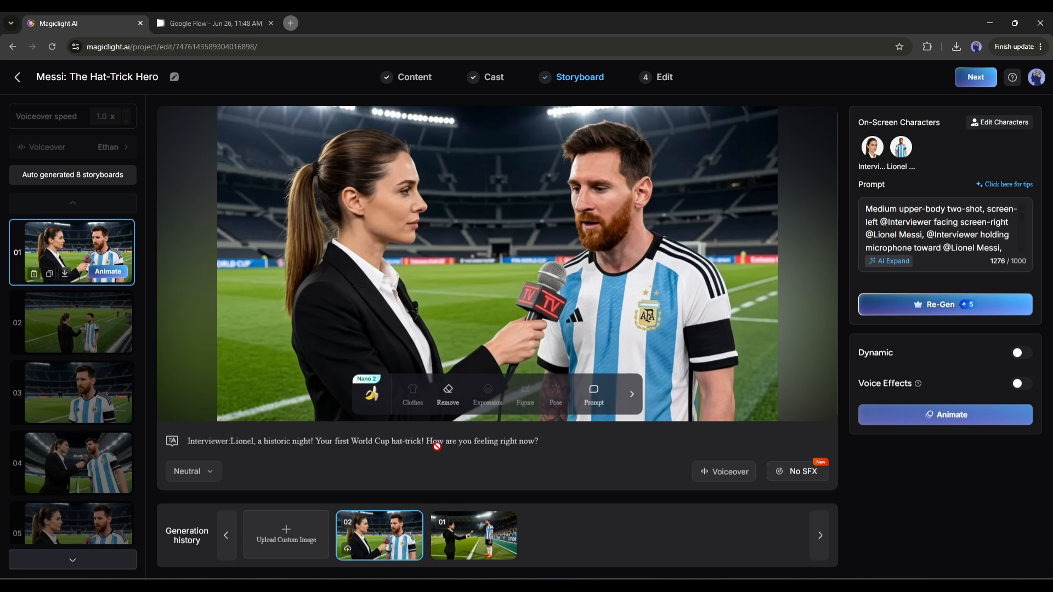
pyautogui.click(945, 420)
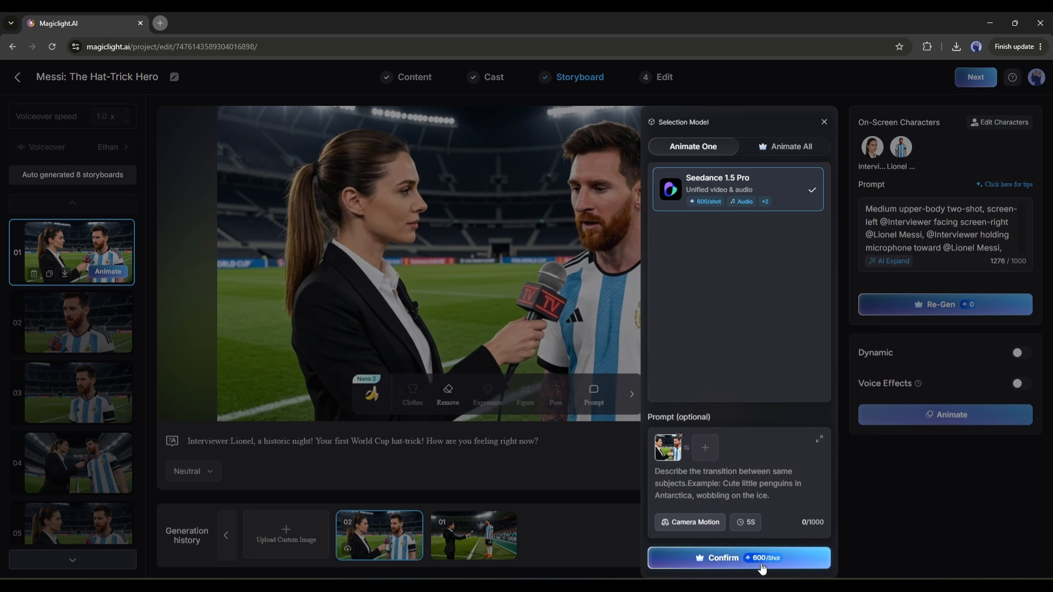
pyautogui.click(736, 558)
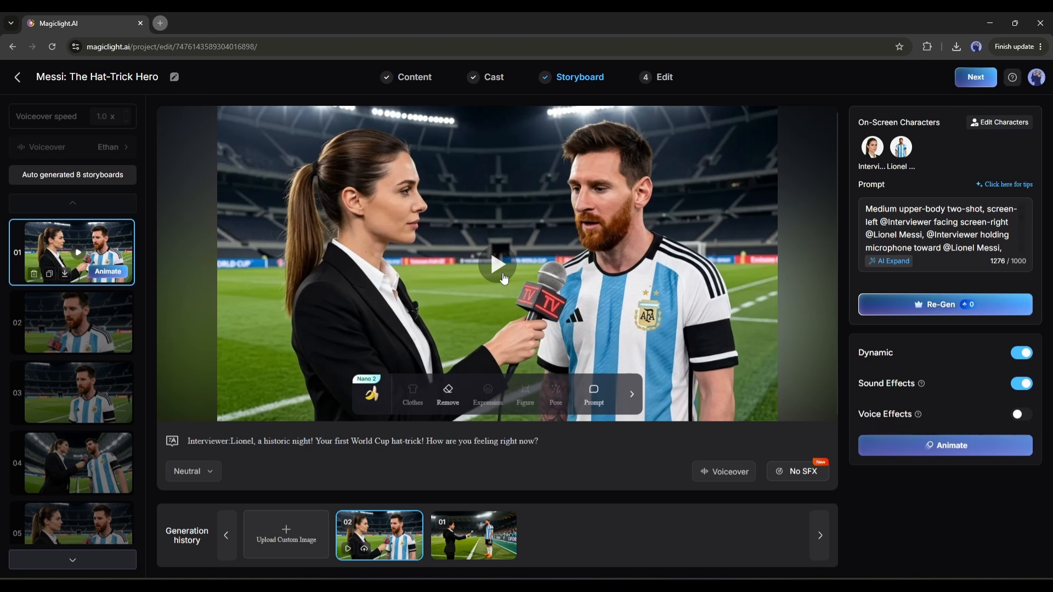
pyautogui.click(665, 379)
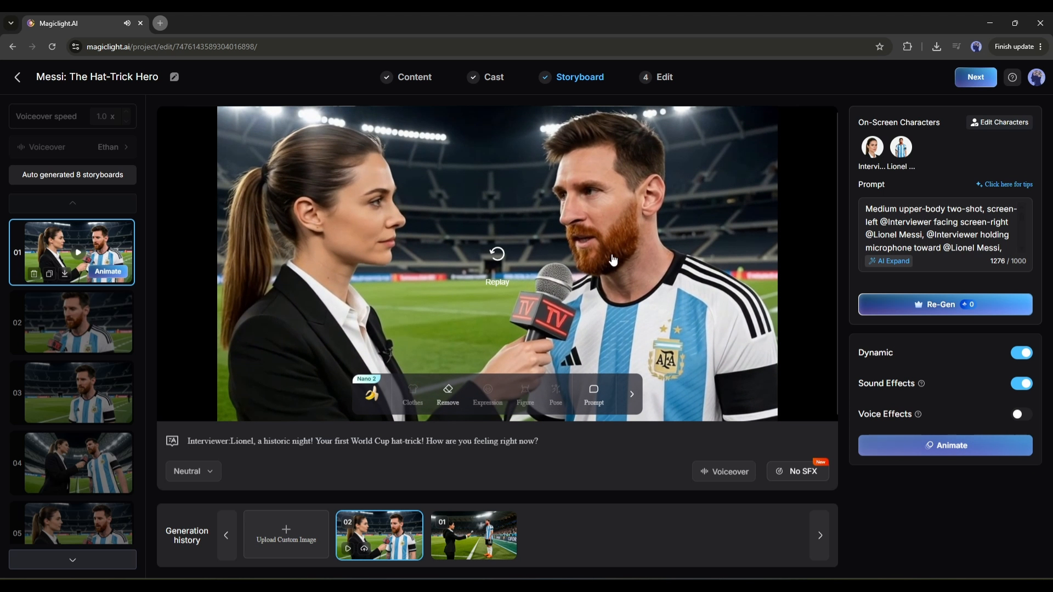
# Animate all remaining static shots, 02 to 08, in one batch with Seedance 1.5 Pro.
pyautogui.click(102, 308)
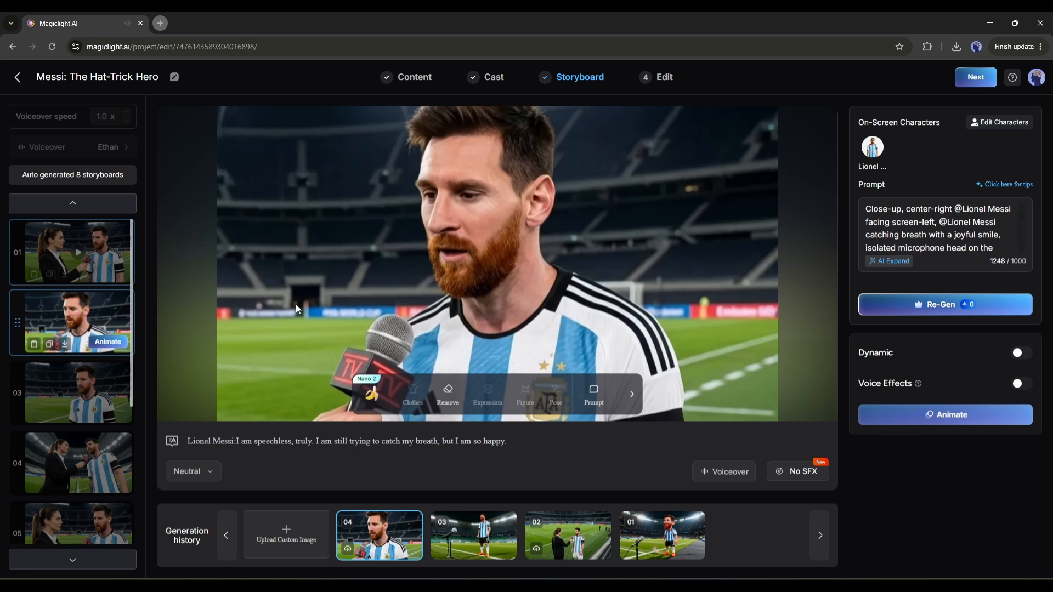
pyautogui.click(944, 414)
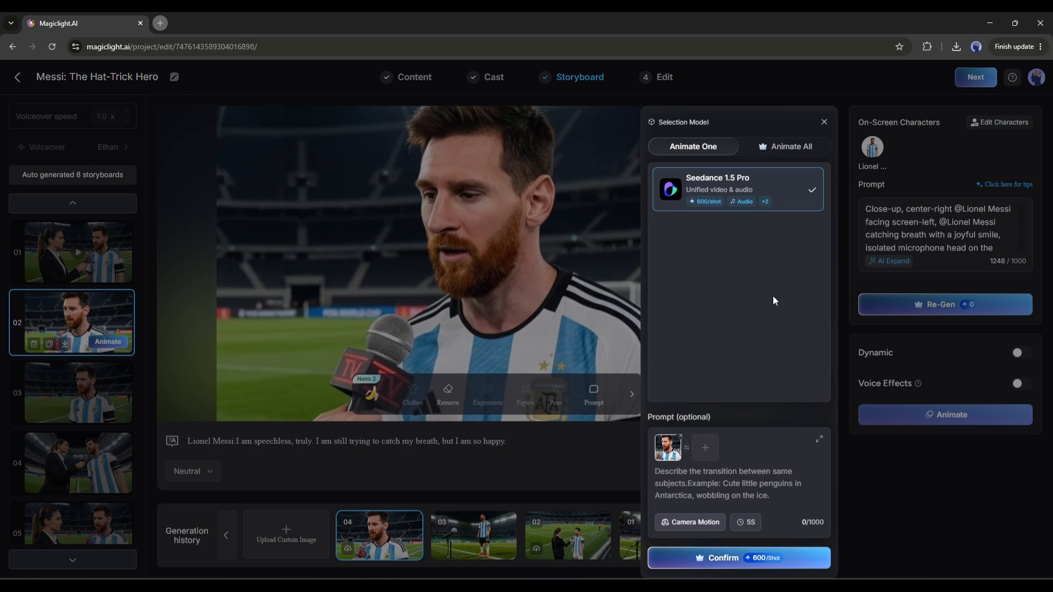
pyautogui.click(764, 147)
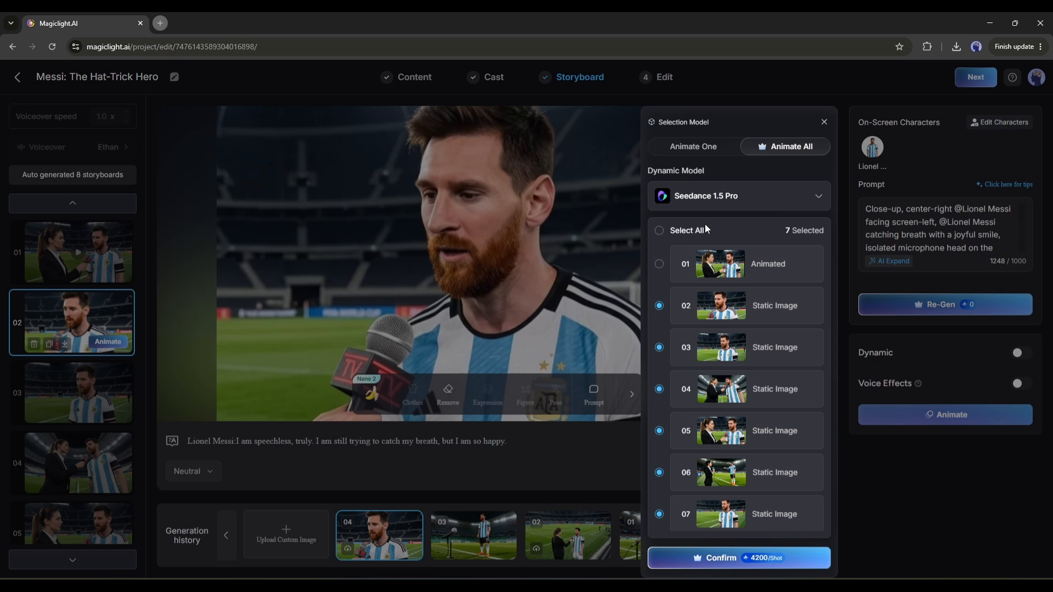
pyautogui.click(744, 279)
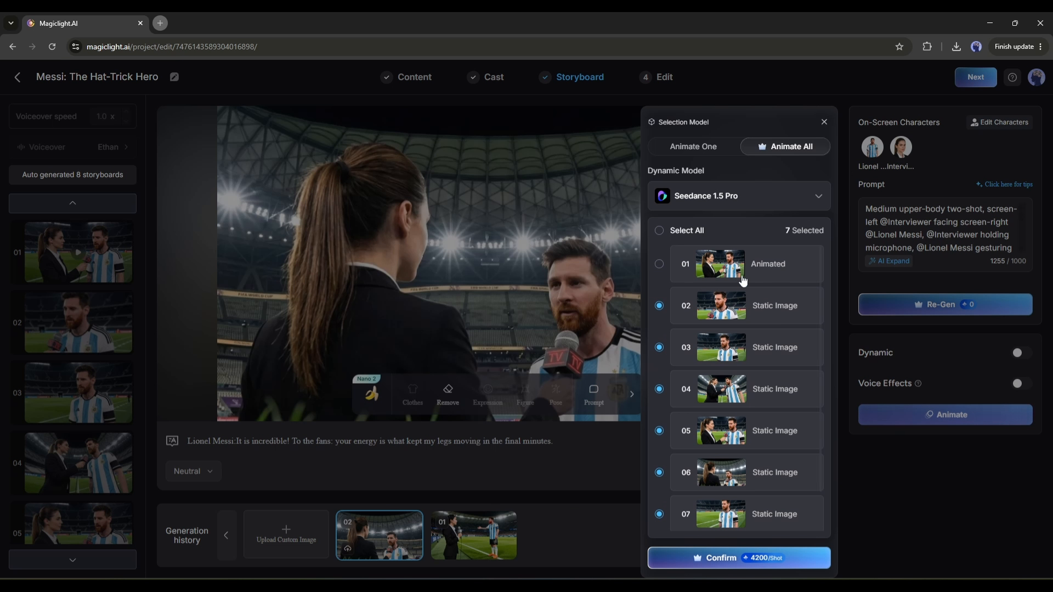
pyautogui.click(741, 559)
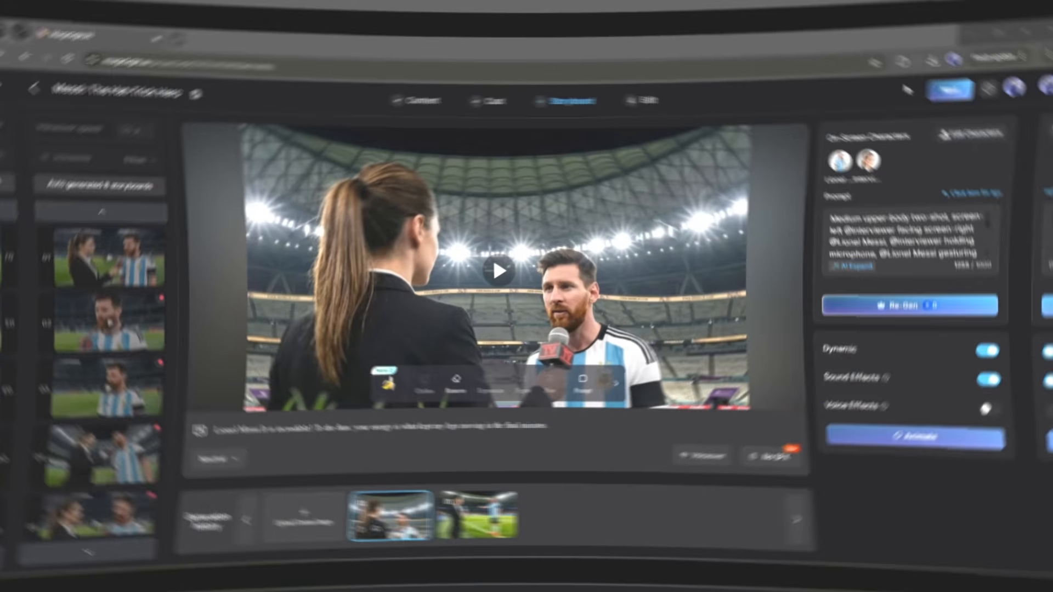
# Check shot 7 and play the animated clip of shot 8.
pyautogui.scroll(-3, 71, 384)
pyautogui.click(61, 455)
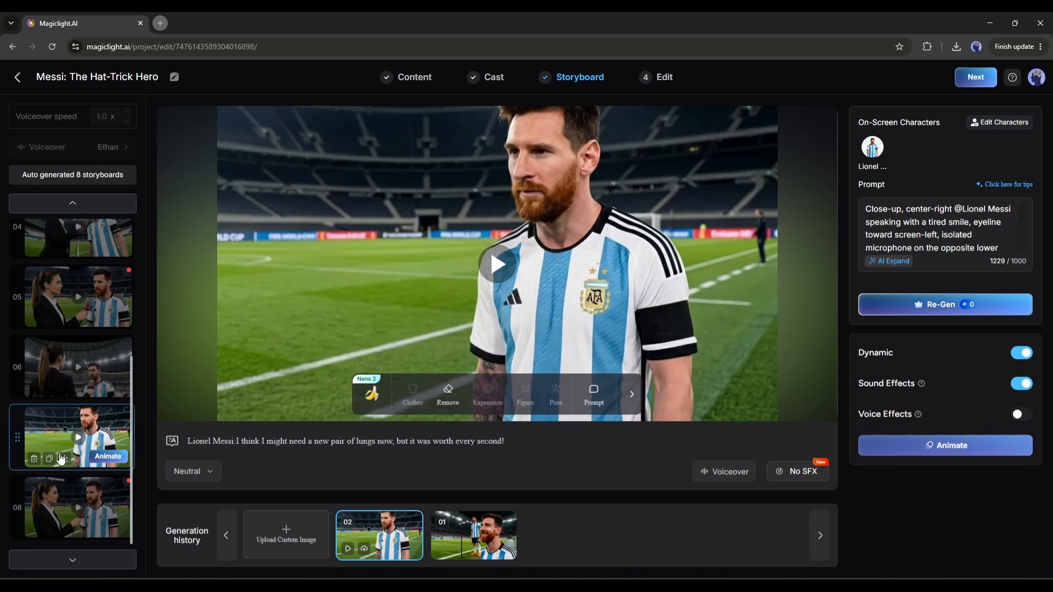
pyautogui.click(76, 496)
pyautogui.click(505, 267)
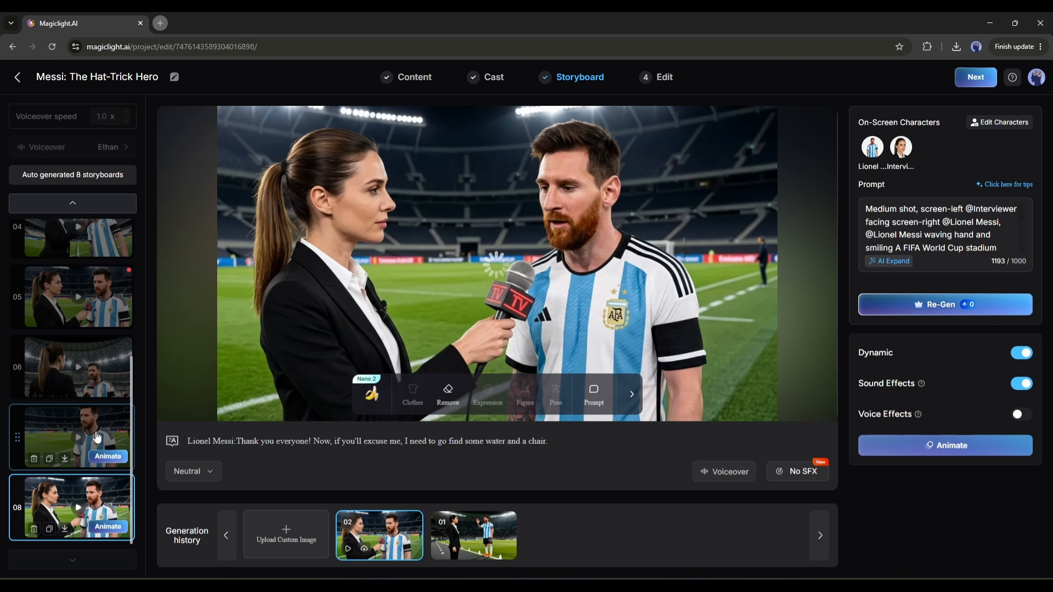
# Review the animated storyboard shots in reverse order, from shot 7 back to shot 1.
pyautogui.click(97, 437)
pyautogui.click(93, 373)
pyautogui.scroll(2, 93, 373)
pyautogui.click(90, 396)
pyautogui.click(82, 331)
pyautogui.scroll(2, 81, 329)
pyautogui.click(71, 374)
pyautogui.click(62, 317)
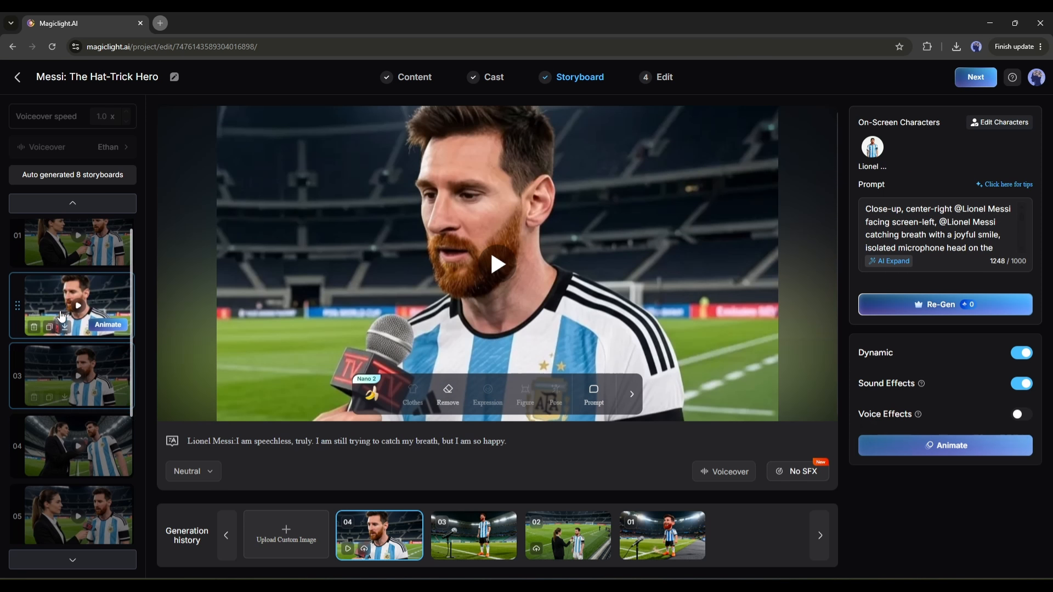
pyautogui.scroll(1, 57, 307)
pyautogui.click(37, 273)
pyautogui.scroll(-4, 77, 425)
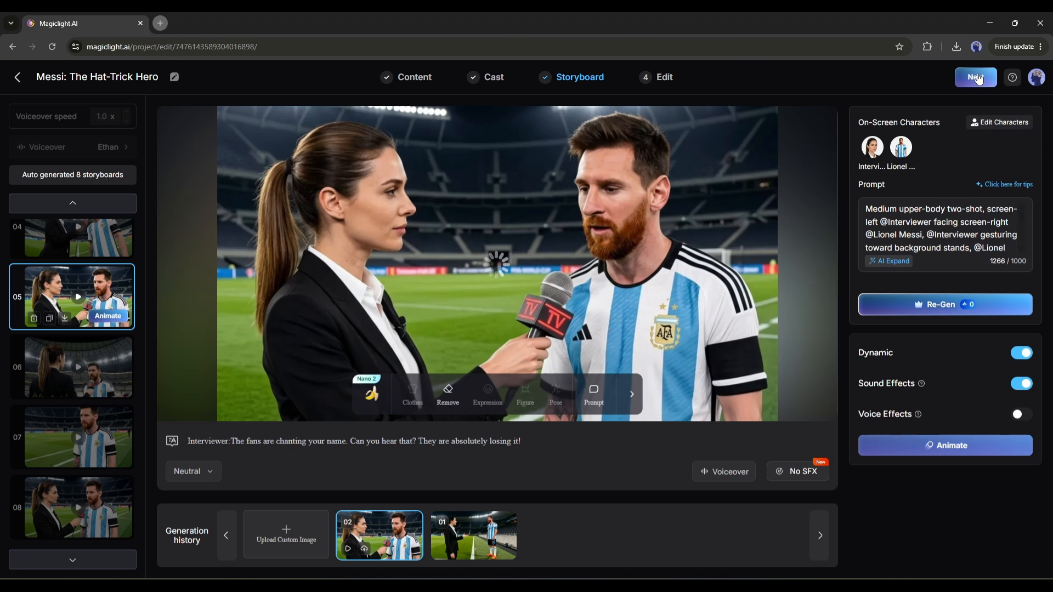
# Proceed to the Edit stage, choose a subtitle style and view the World Cup Football background music options.
pyautogui.click(978, 77)
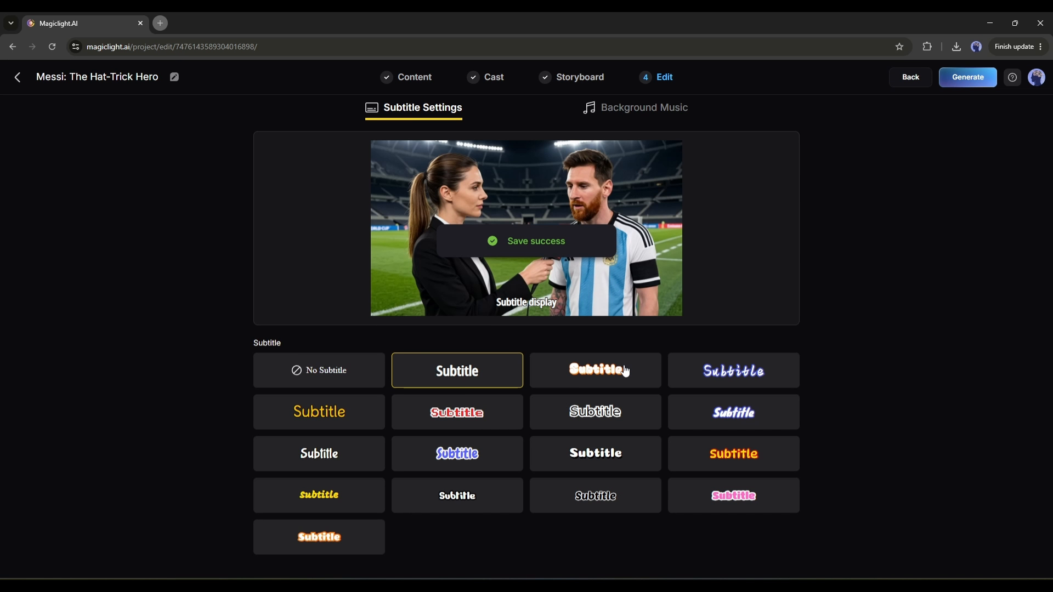
pyautogui.click(717, 375)
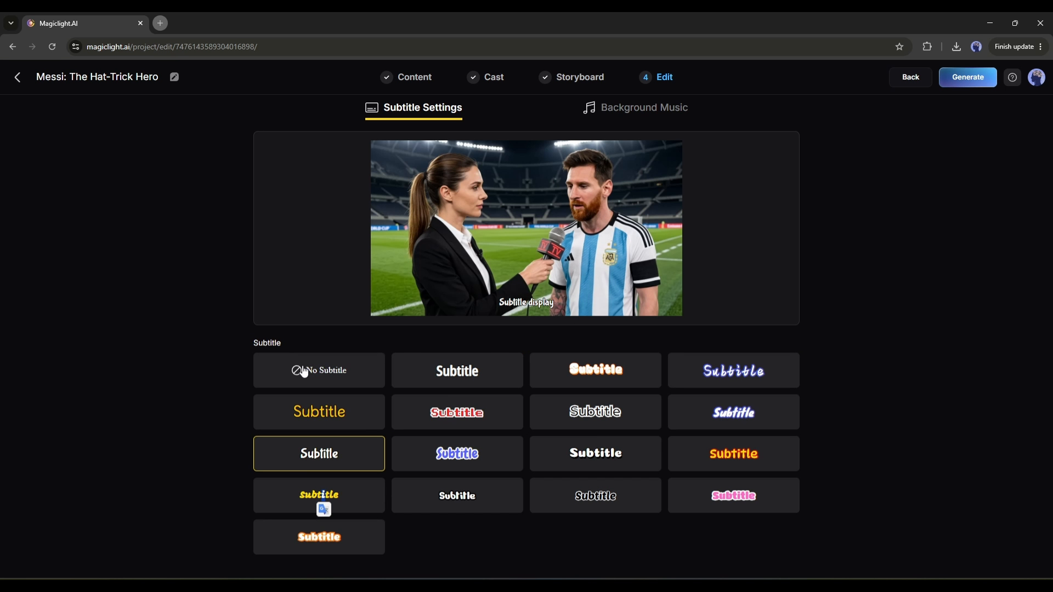
pyautogui.click(625, 110)
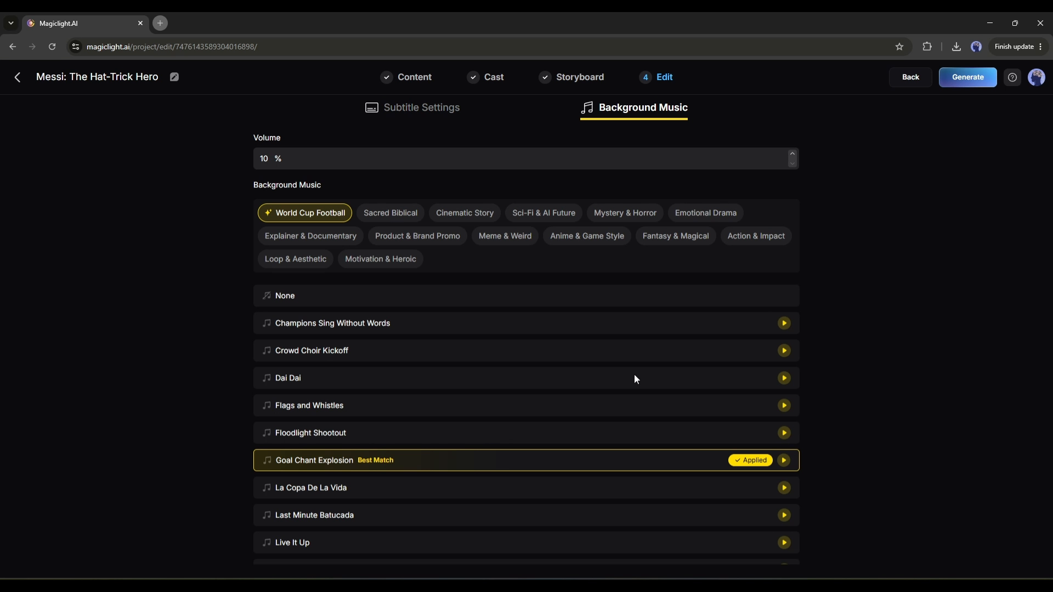
pyautogui.click(442, 117)
# Generate the final video at 16:9 ratio and High (1080p) resolution and play it.
pyautogui.click(966, 77)
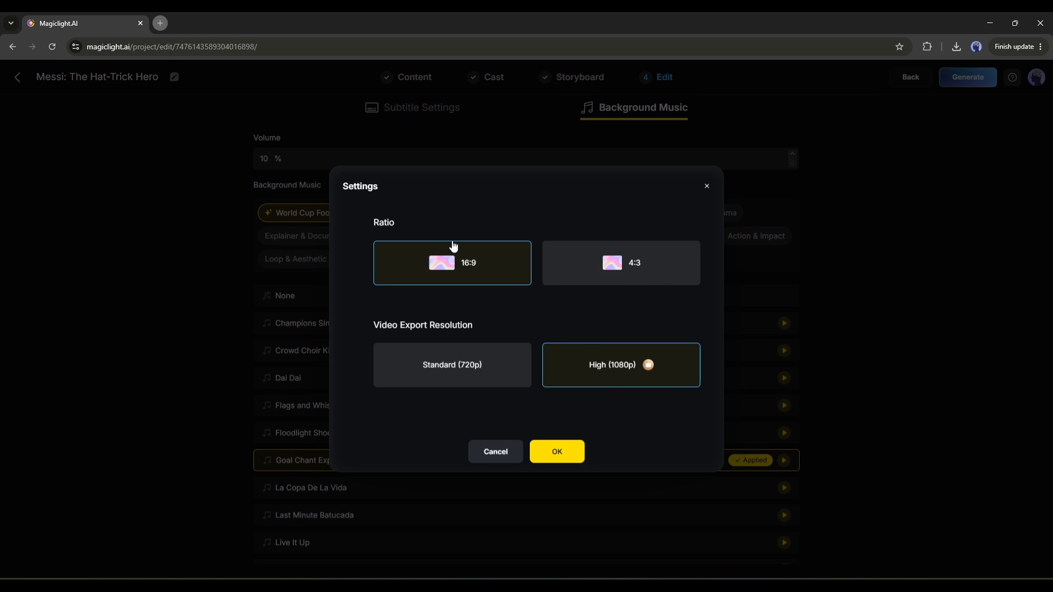
pyautogui.click(557, 451)
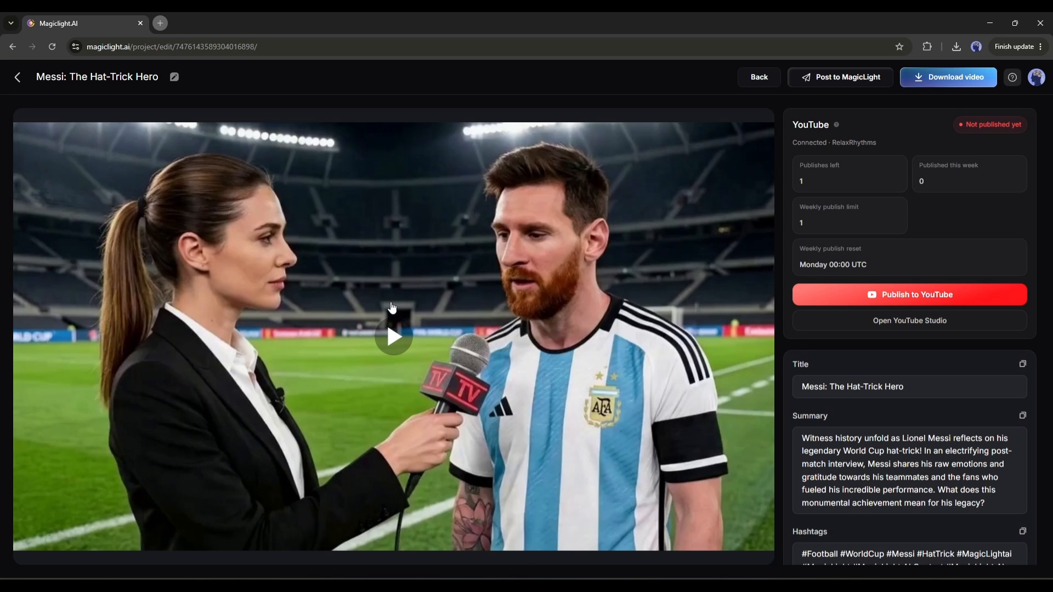
pyautogui.click(393, 318)
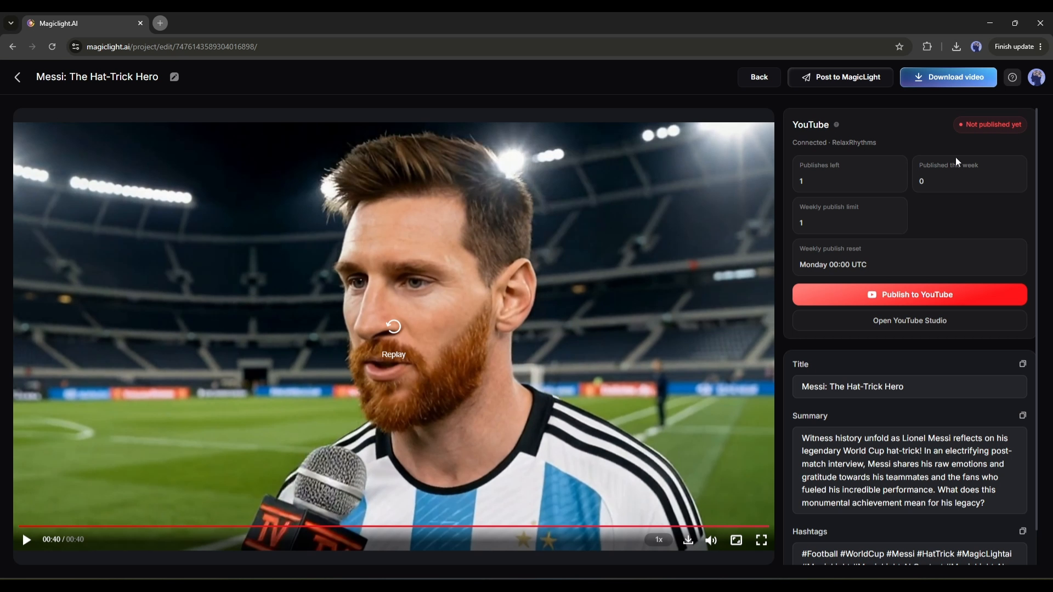
# Look at the connected channel's YouTube Studio data and return to the video's title, summary and hashtags.
pyautogui.click(931, 320)
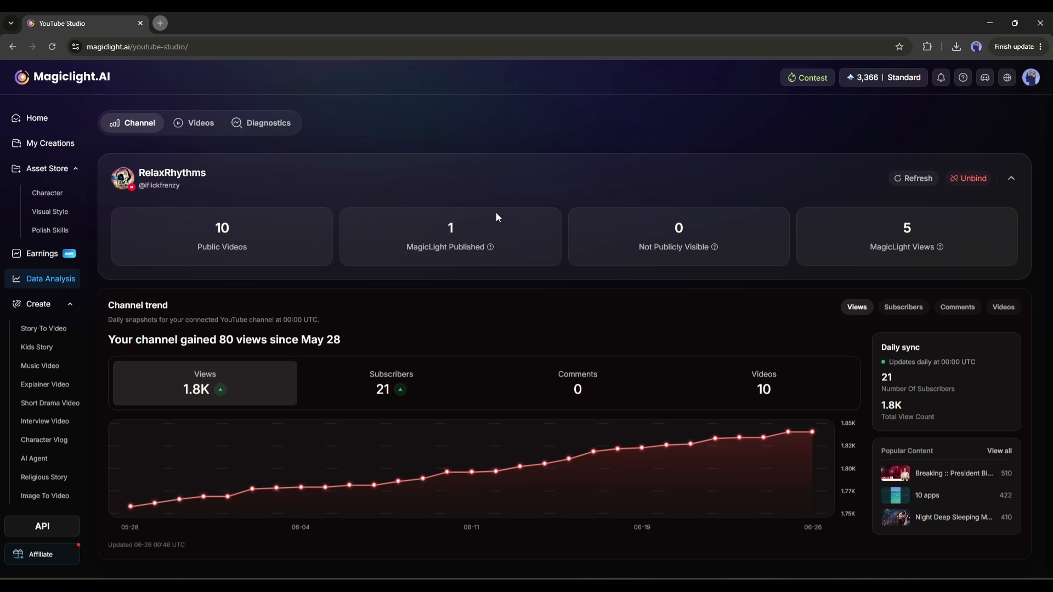
pyautogui.click(14, 47)
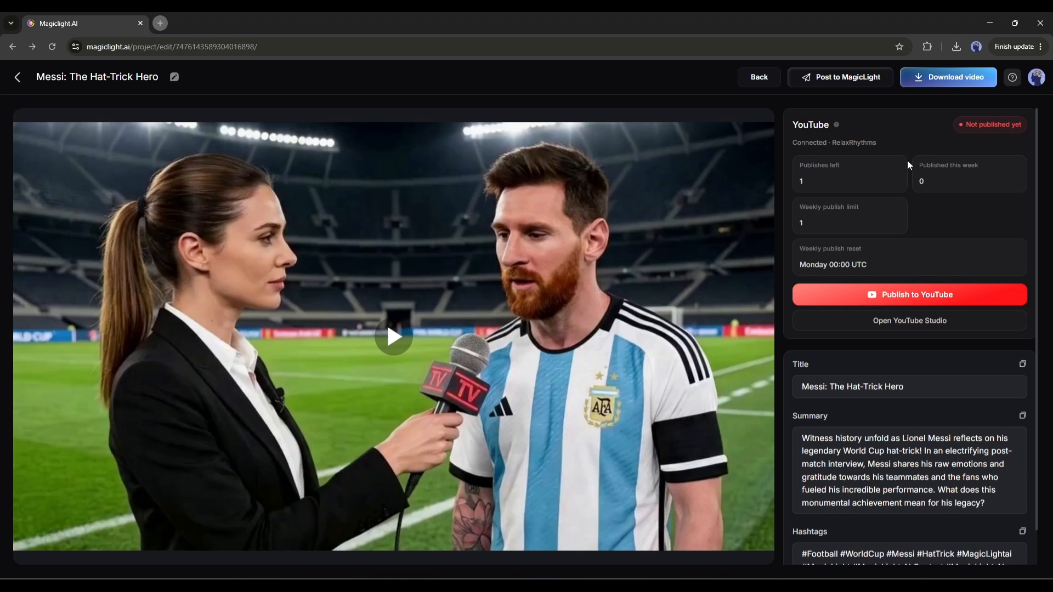
pyautogui.scroll(-1, 859, 348)
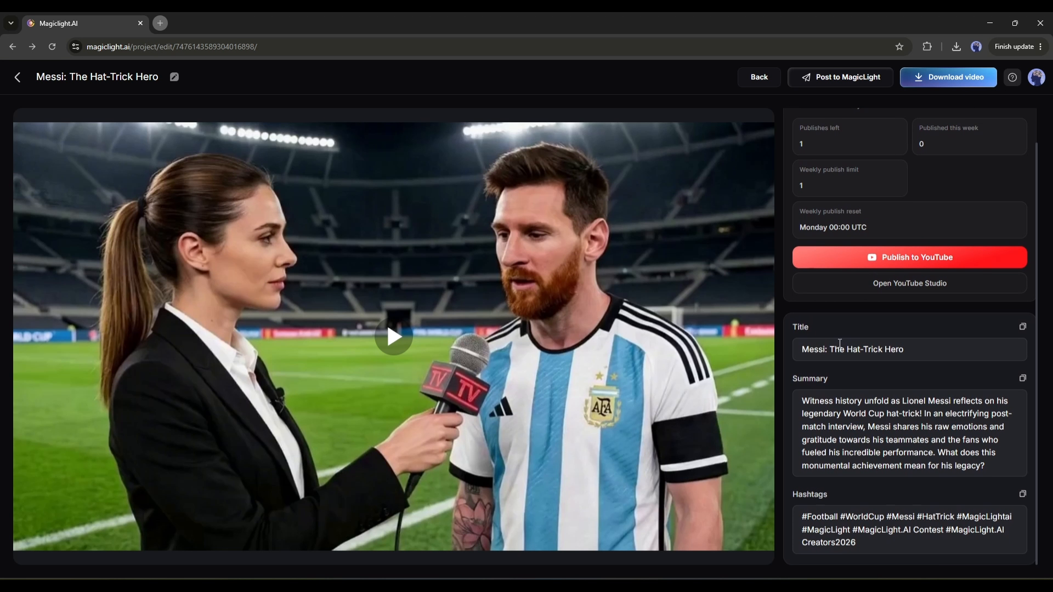
# Return to the home page, browse the featured videos and open the template The Journey Of Neymar.
pyautogui.click(18, 78)
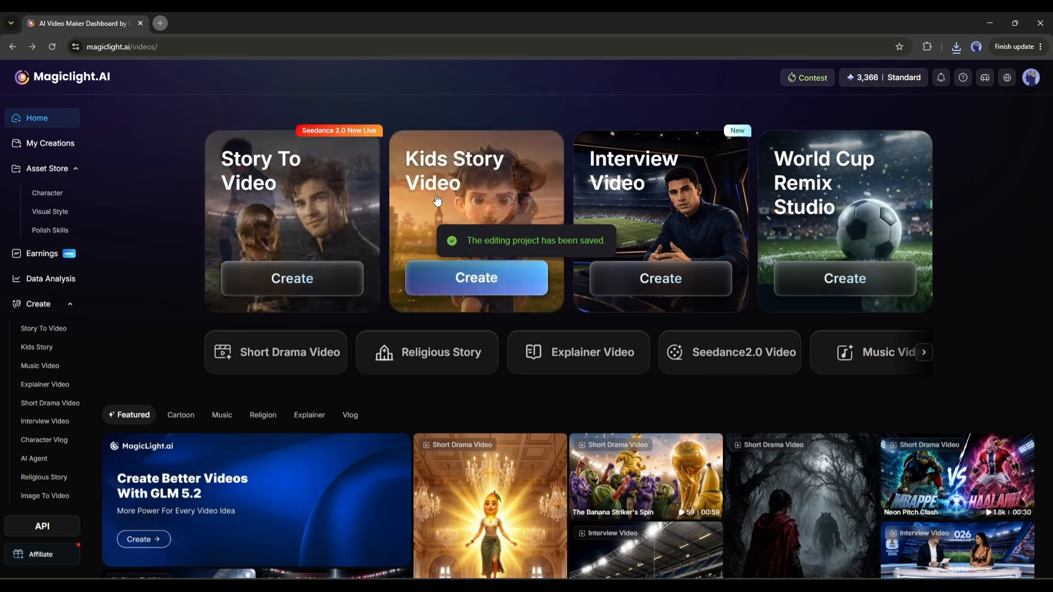
pyautogui.scroll(-6, 437, 200)
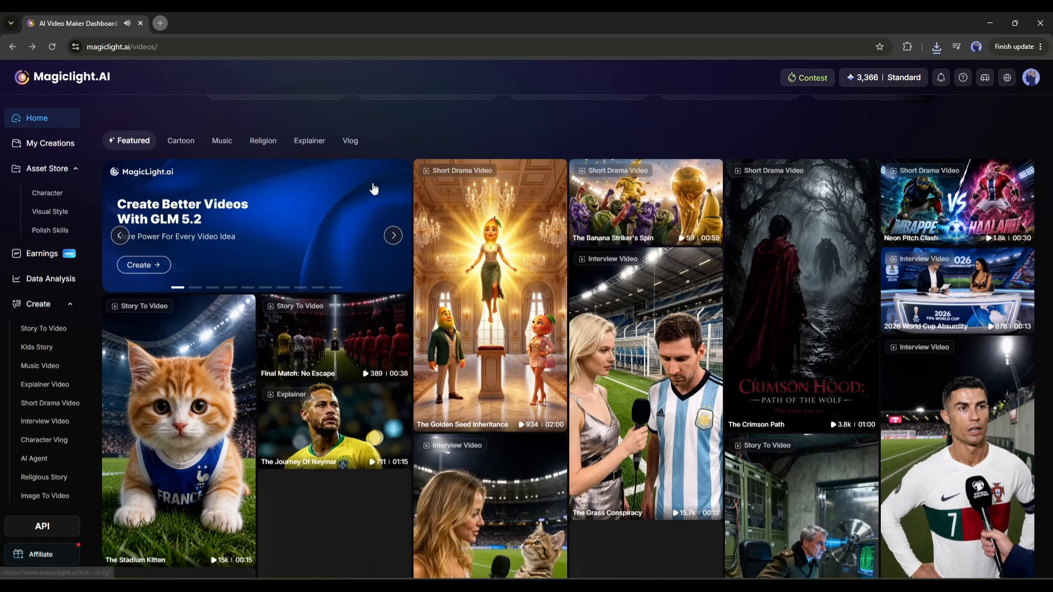
pyautogui.scroll(6, 311, 301)
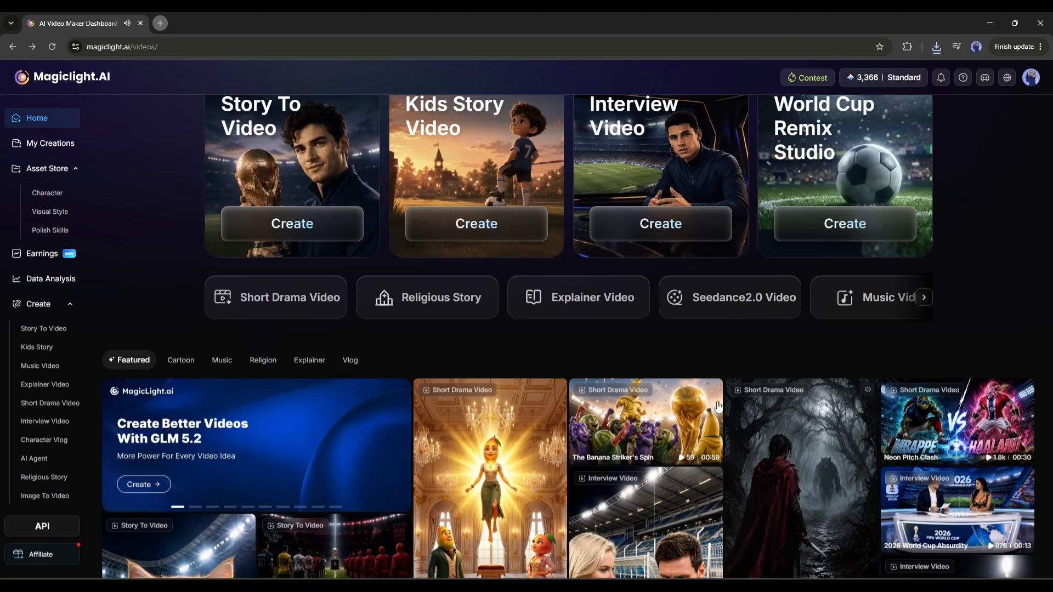
pyautogui.scroll(-6, 329, 340)
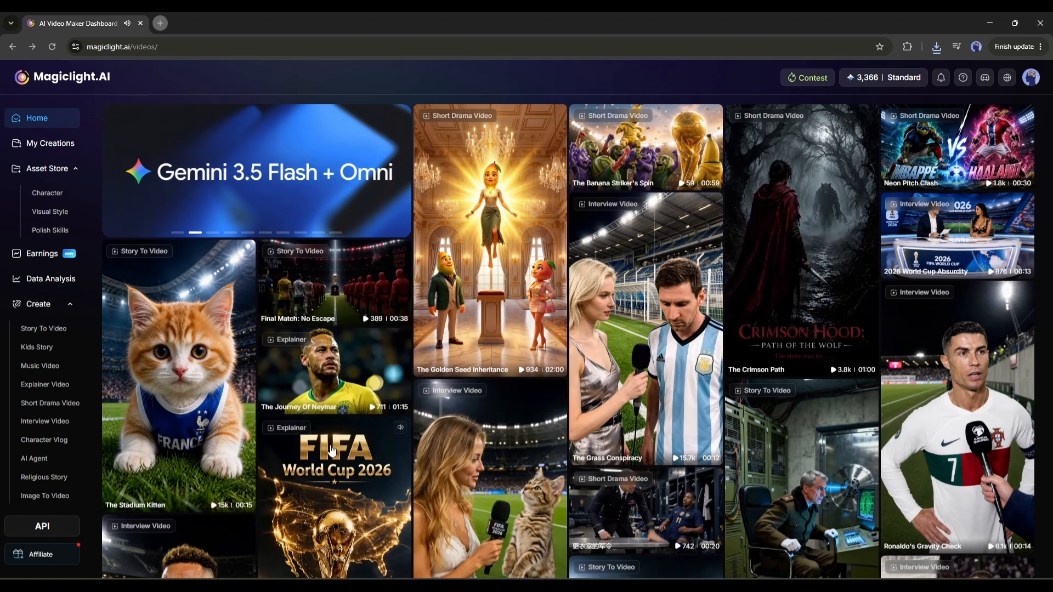
pyautogui.click(331, 354)
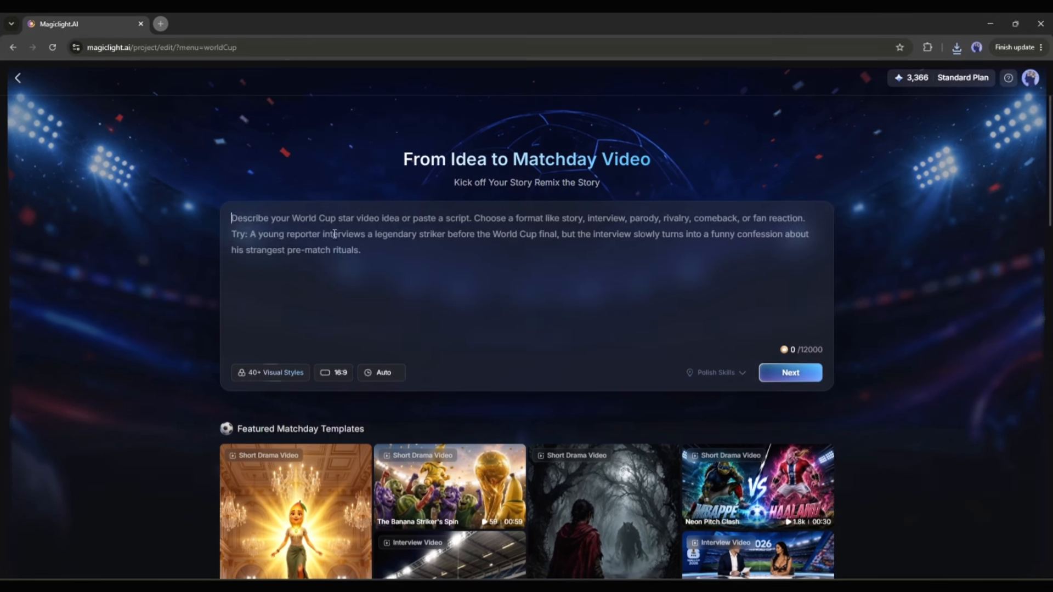
# Paste the story idea about Neymar Jr.'s rise from the streets of Brazil and choose the 3D Cartoon 3.0 visual style.
pyautogui.write("From the streets of Brazil to global superstardom, how did Neymar Jr. become one of football's most iconic figures? This video dives into his humble beginnings, tracing the path of a prodigy who defied expectations. Discover the pivotal moments, the dazzling skills, and the relentless drive that shaped his legendary career. What sacrifices did he make to reach the pinnacle of the sport?")
pyautogui.click(271, 373)
pyautogui.click(366, 356)
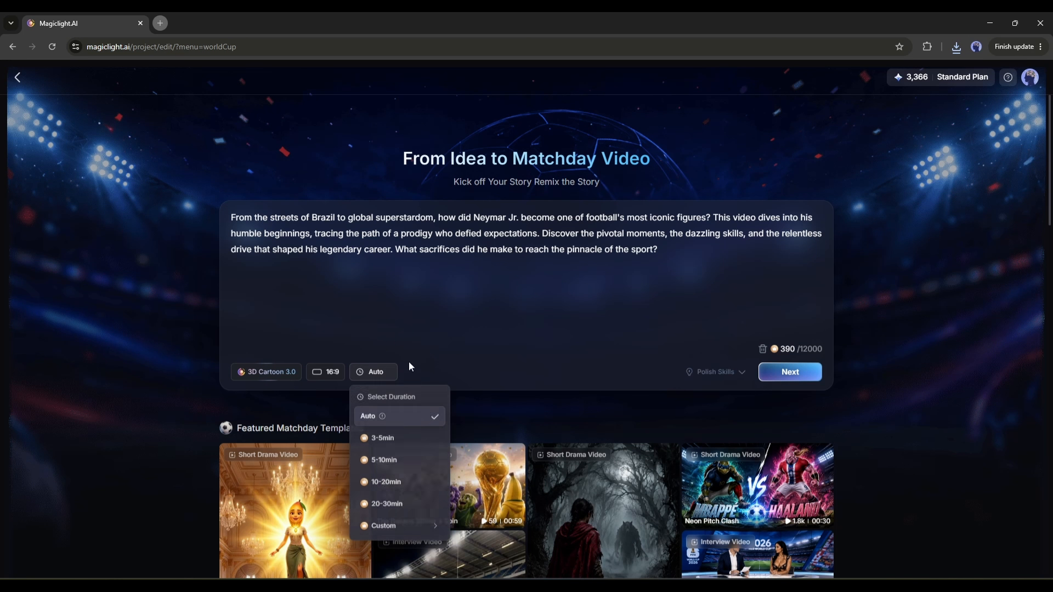
# Accept the AI recommendations with the Storytelling Video genre and continue past the generated cast to the storyboard.
pyautogui.click(792, 370)
pyautogui.click(598, 289)
pyautogui.click(584, 366)
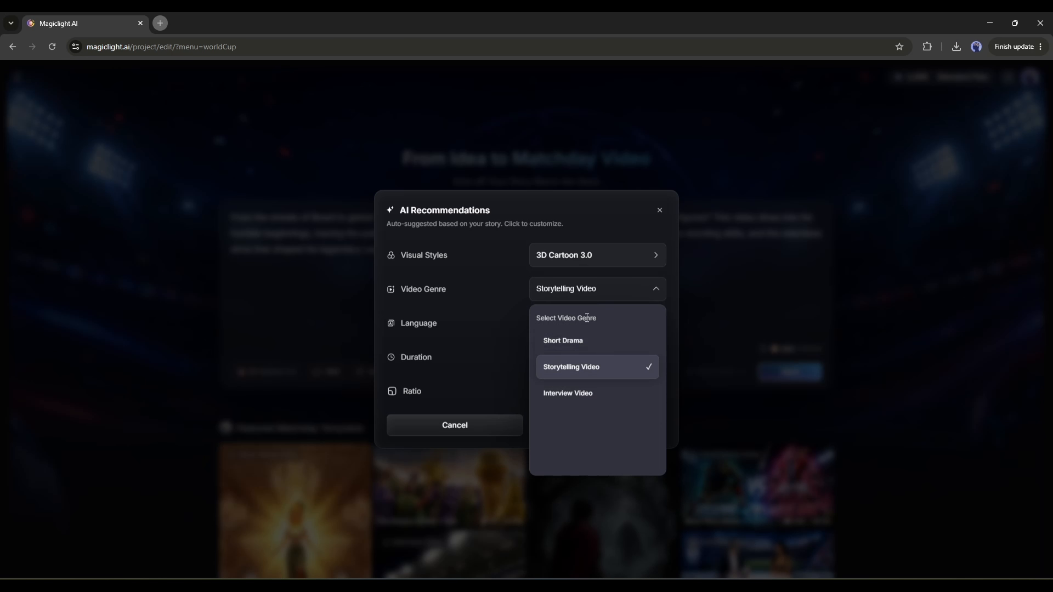
pyautogui.click(606, 425)
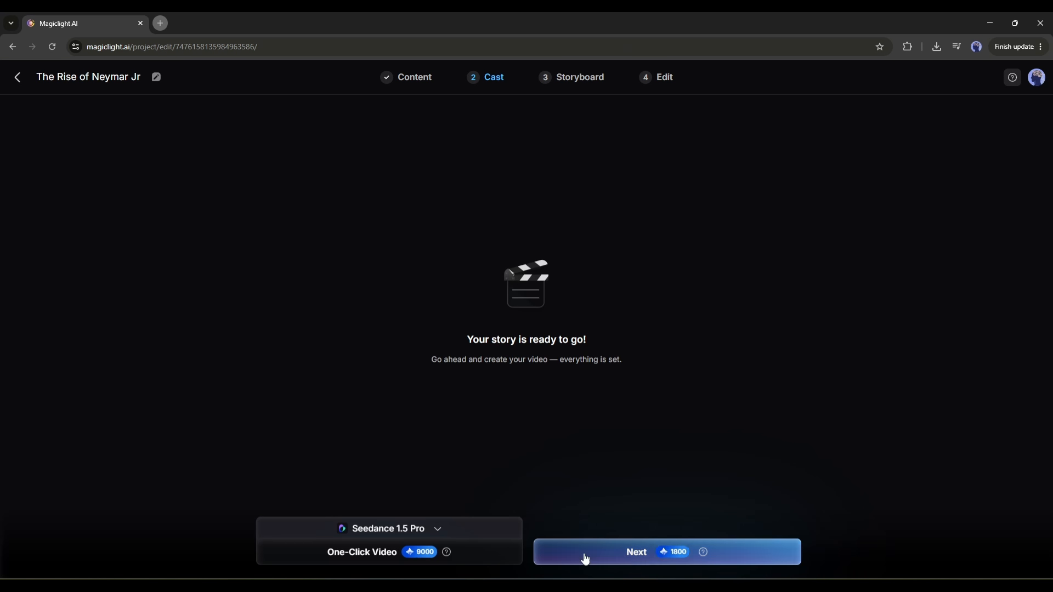
pyautogui.click(583, 558)
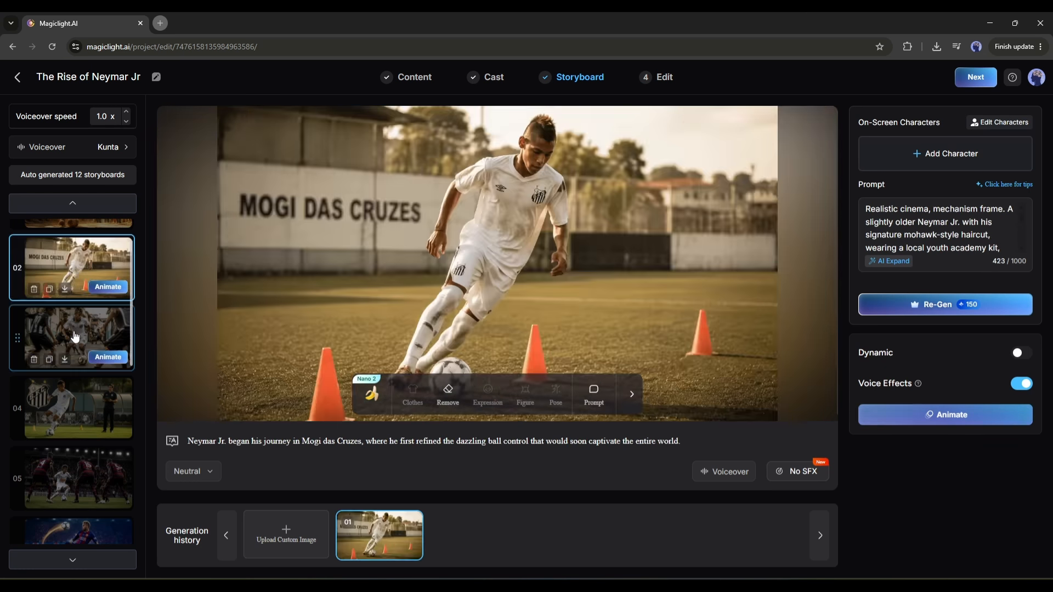
# Go through the storyboard shots of The Rise of Neymar Jr and animate the selected shot.
pyautogui.click(76, 480)
pyautogui.click(77, 380)
pyautogui.click(77, 439)
pyautogui.click(76, 508)
pyautogui.click(960, 415)
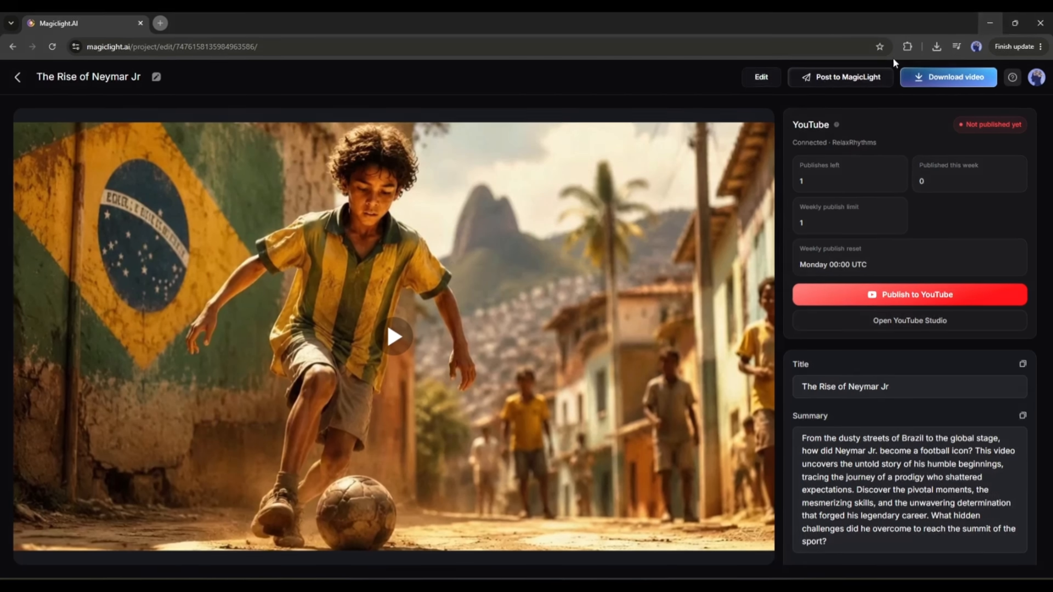
# Play the finished video The Rise of Neymar Jr and browse the featured templates on the home page.
pyautogui.click(387, 343)
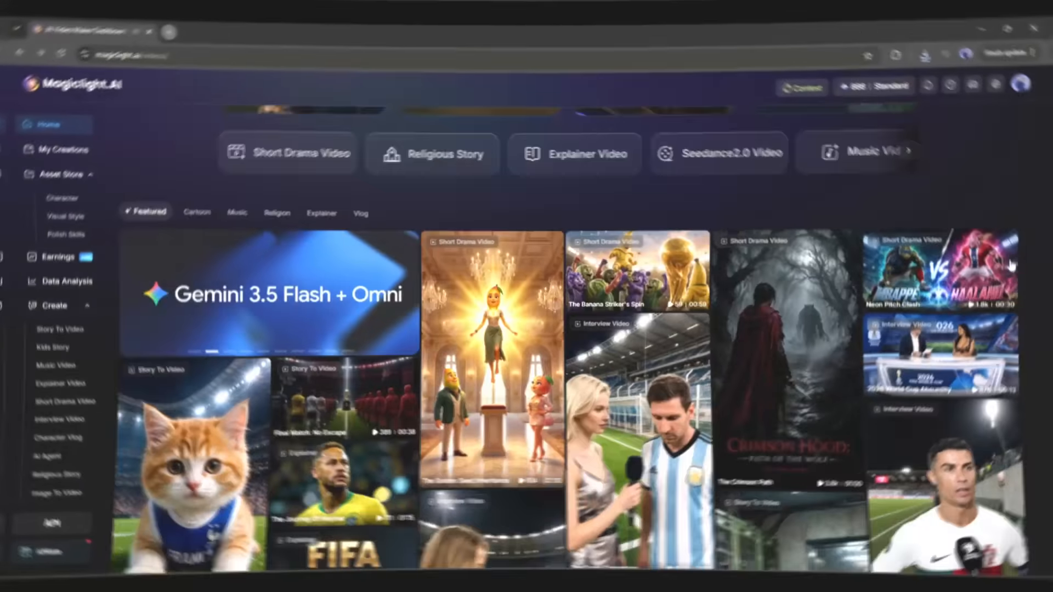
pyautogui.scroll(-6, 1012, 265)
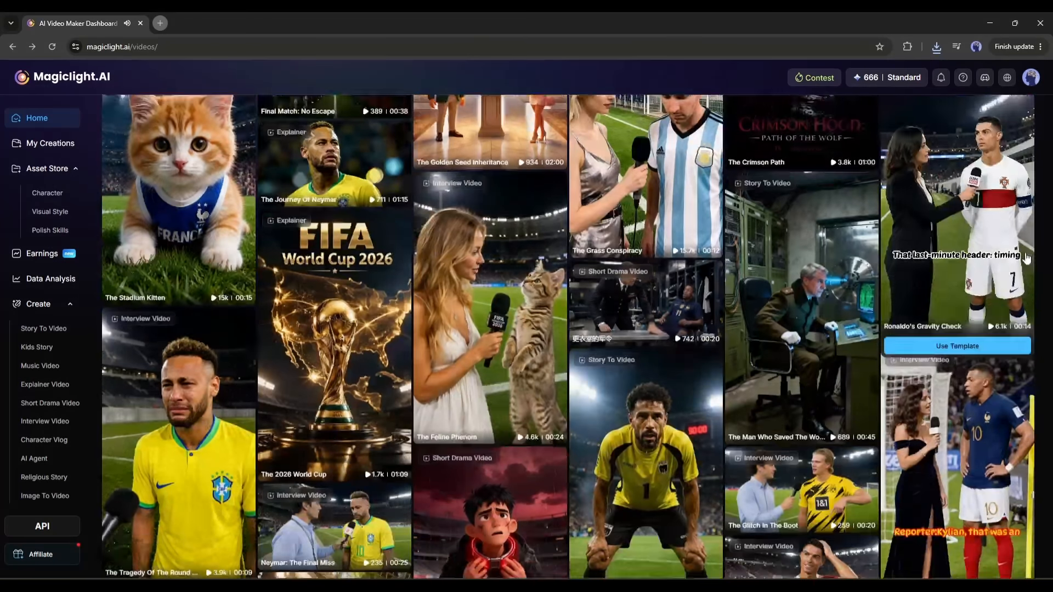
pyautogui.scroll(2, 491, 288)
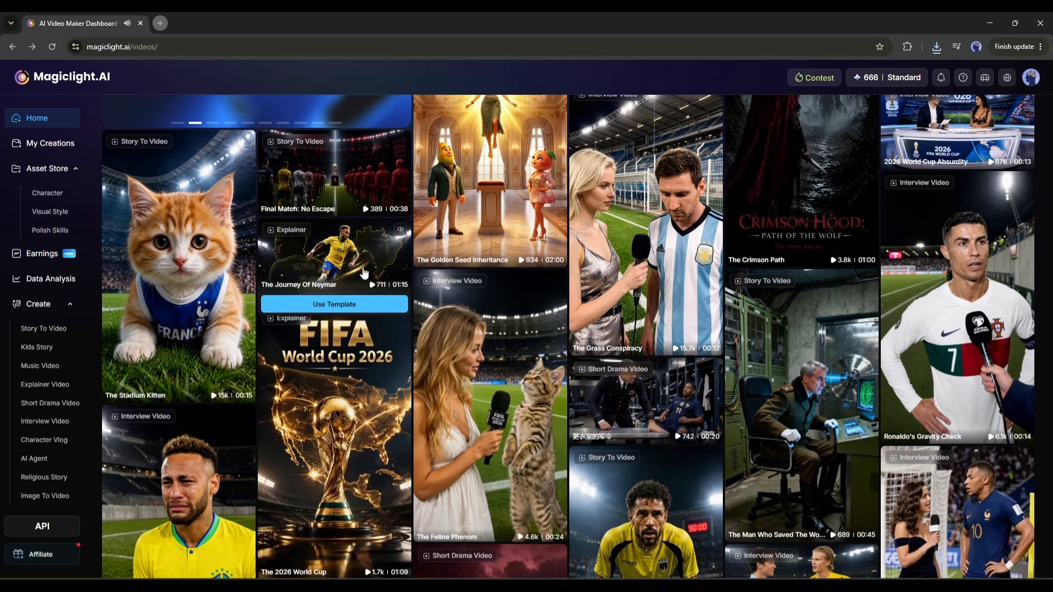
pyautogui.scroll(3, 343, 340)
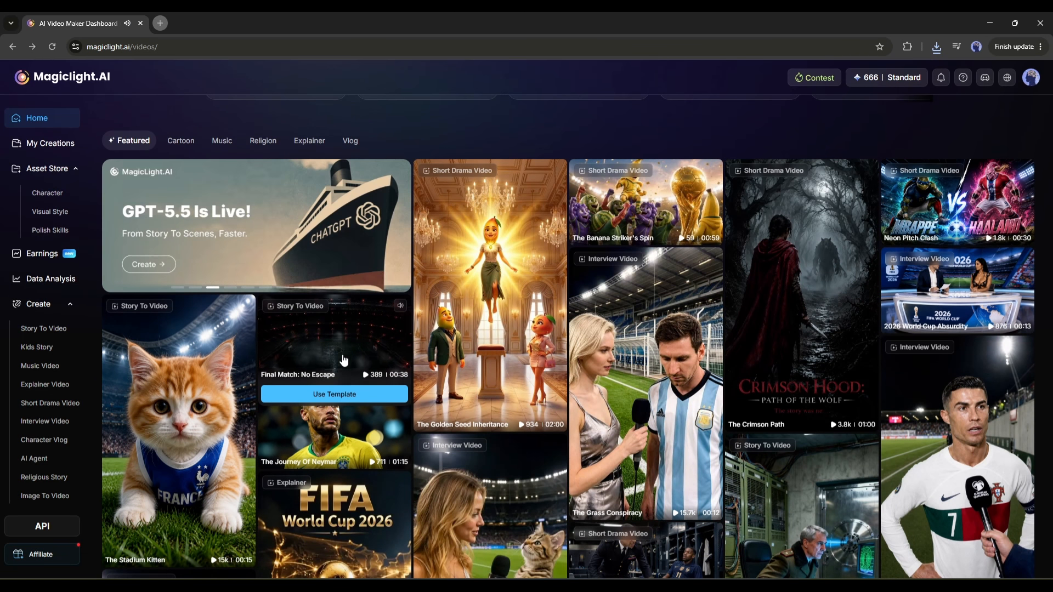
pyautogui.scroll(-10, 345, 351)
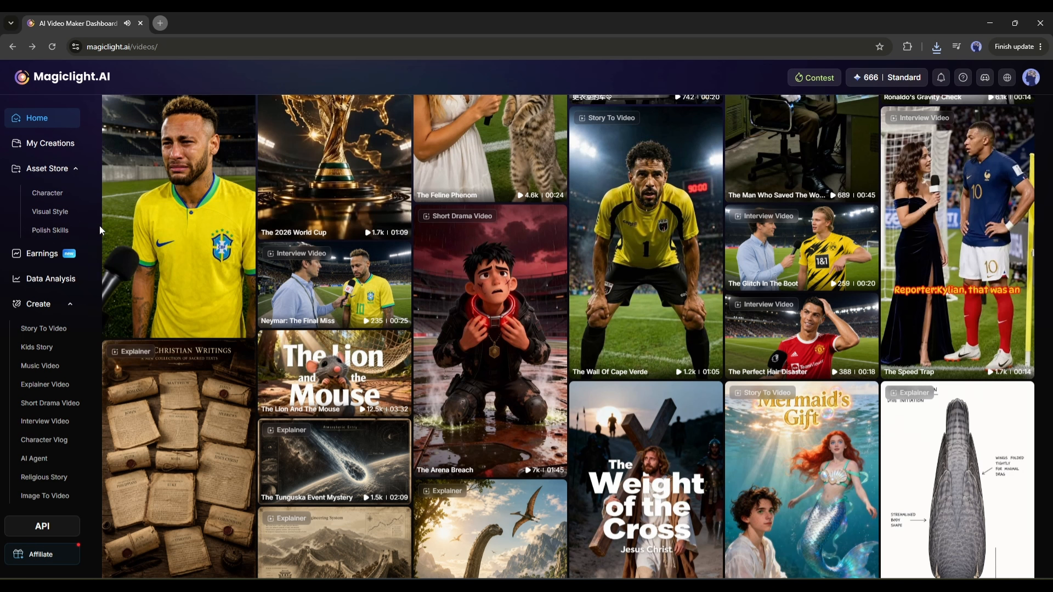
# Open the Earnings page and look over the revenue overview and the top of the creator leaderboard.
pyautogui.click(48, 254)
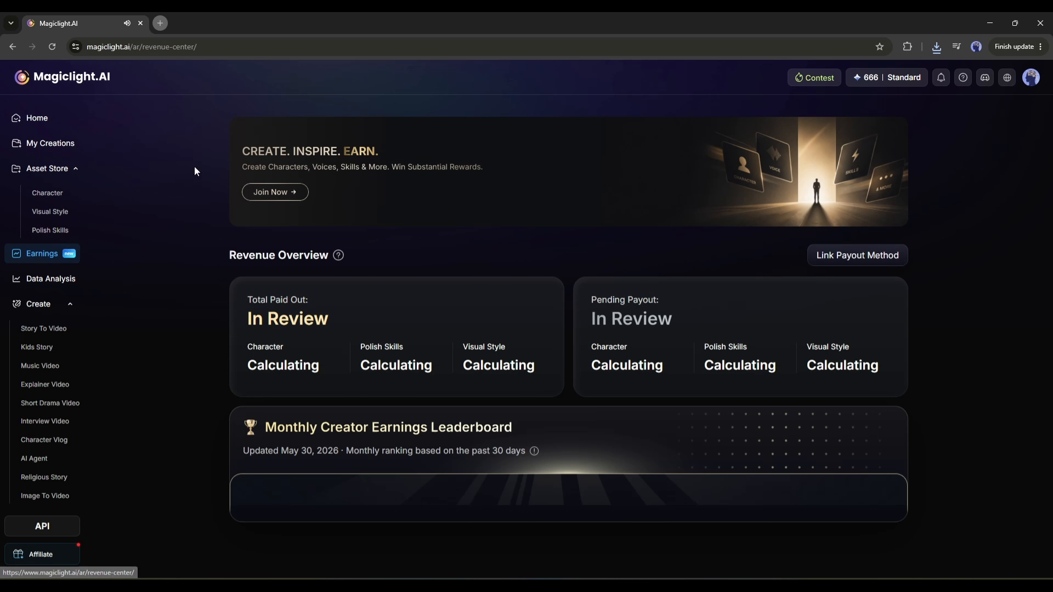
pyautogui.scroll(-8, 258, 281)
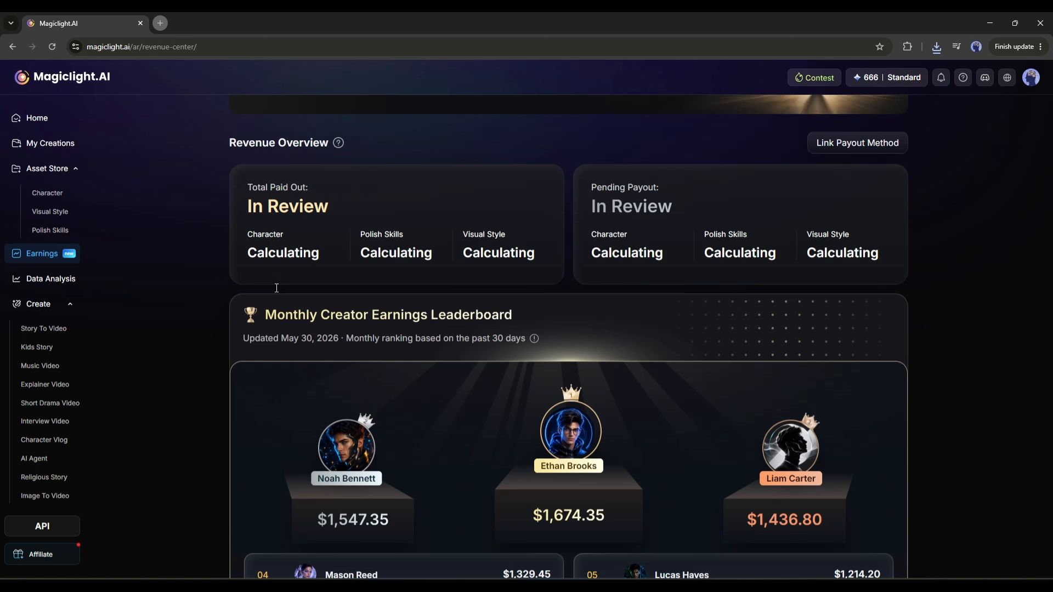
pyautogui.scroll(8, 303, 294)
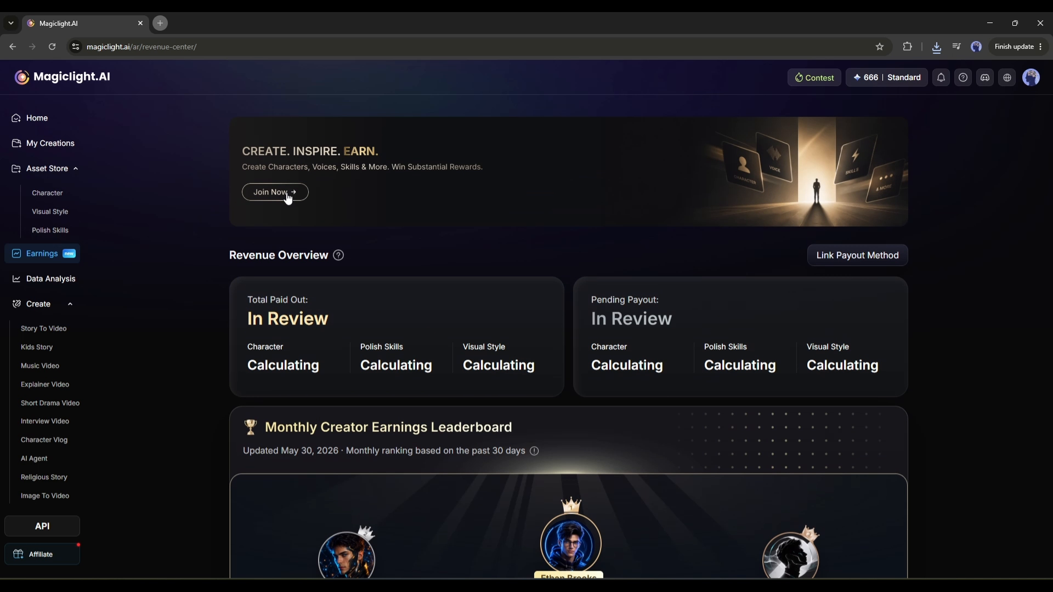
# Open the MagicLight Creator Asset Rewards Program page and read how to join, the asset requirements and the payout schedule.
pyautogui.click(287, 193)
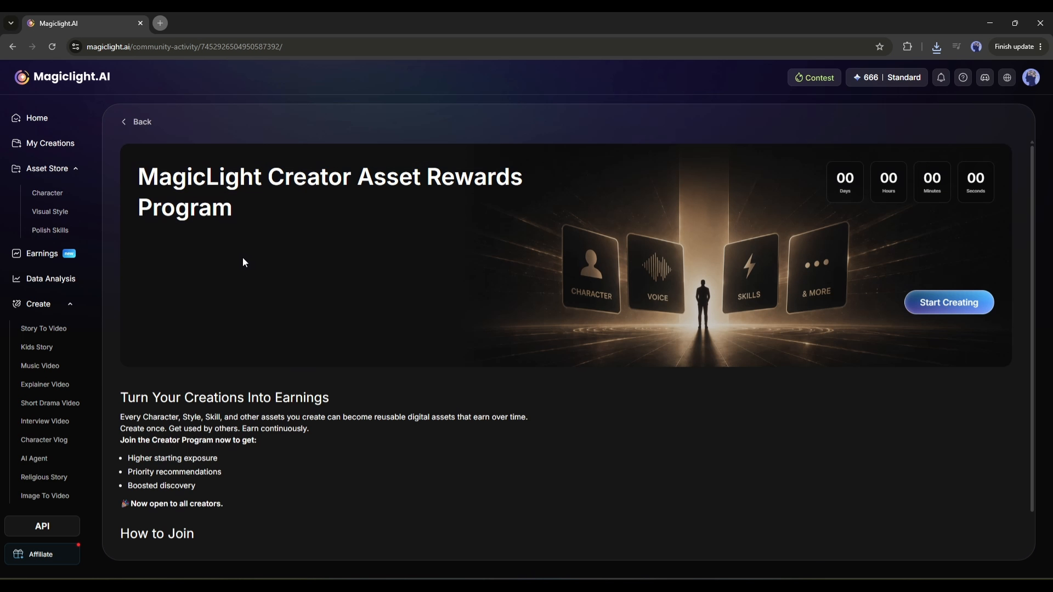
pyautogui.scroll(-1, 246, 263)
pyautogui.click(565, 523)
pyautogui.scroll(-6, 370, 291)
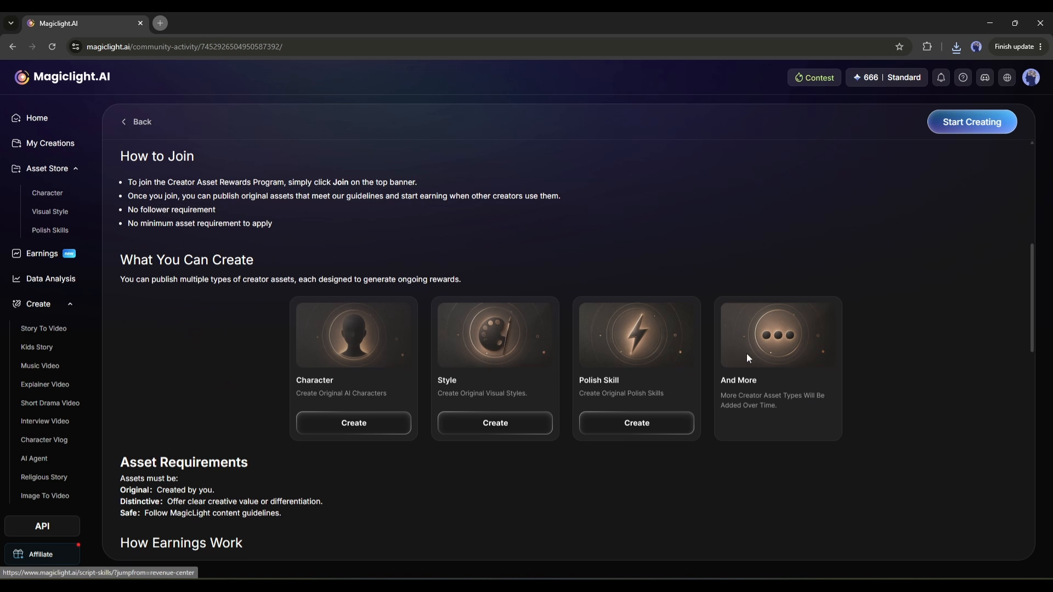
pyautogui.scroll(-5, 716, 338)
pyautogui.scroll(-5, 272, 274)
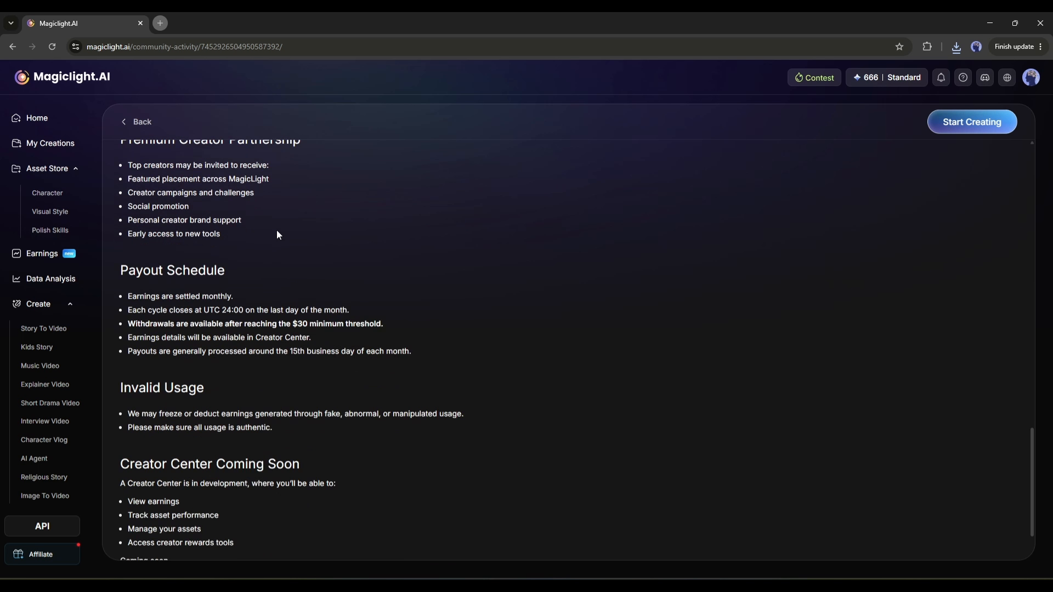
# Go back to the Earnings page and examine the full Monthly Creator Earnings Leaderboard.
pyautogui.click(134, 123)
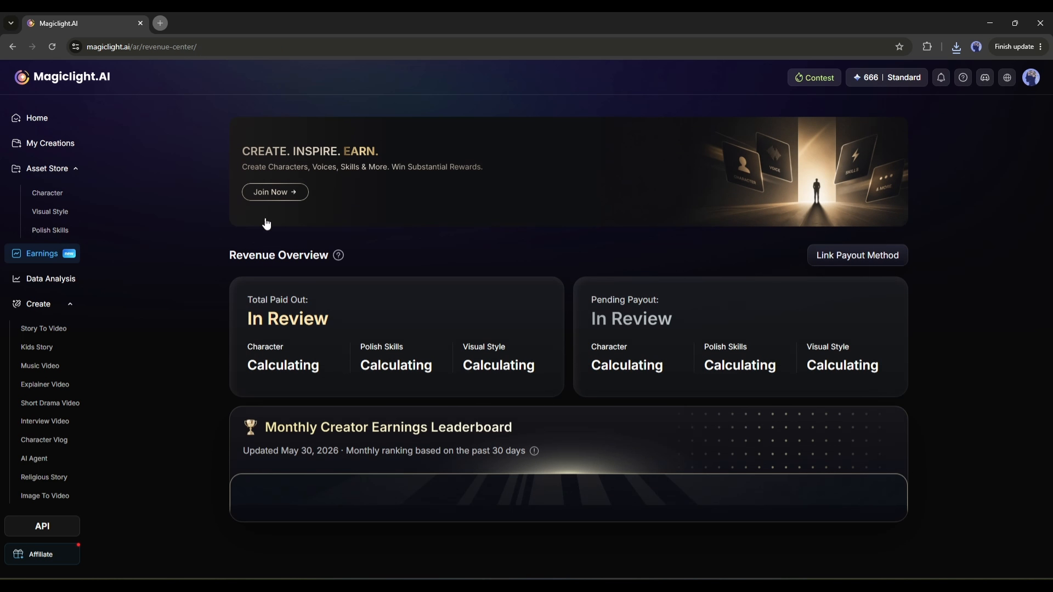
pyautogui.scroll(-8, 353, 281)
pyautogui.scroll(-1, 345, 282)
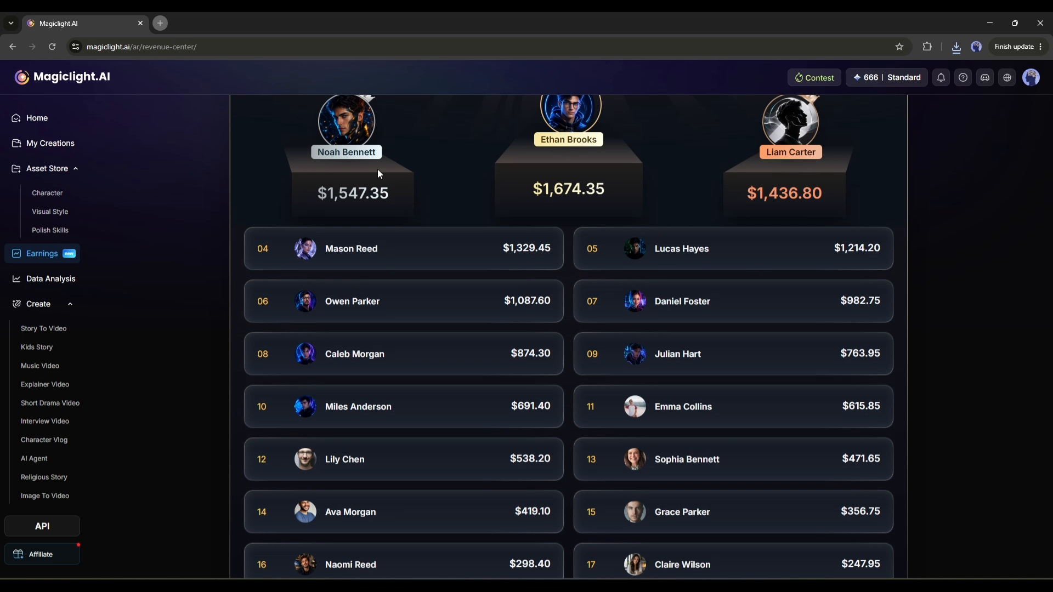
# Examine the earnings of the top three creators on the monthly leaderboard and return to the revenue overview.
pyautogui.scroll(3, 378, 168)
pyautogui.moveTo(327, 303); pyautogui.dragTo(384, 304)
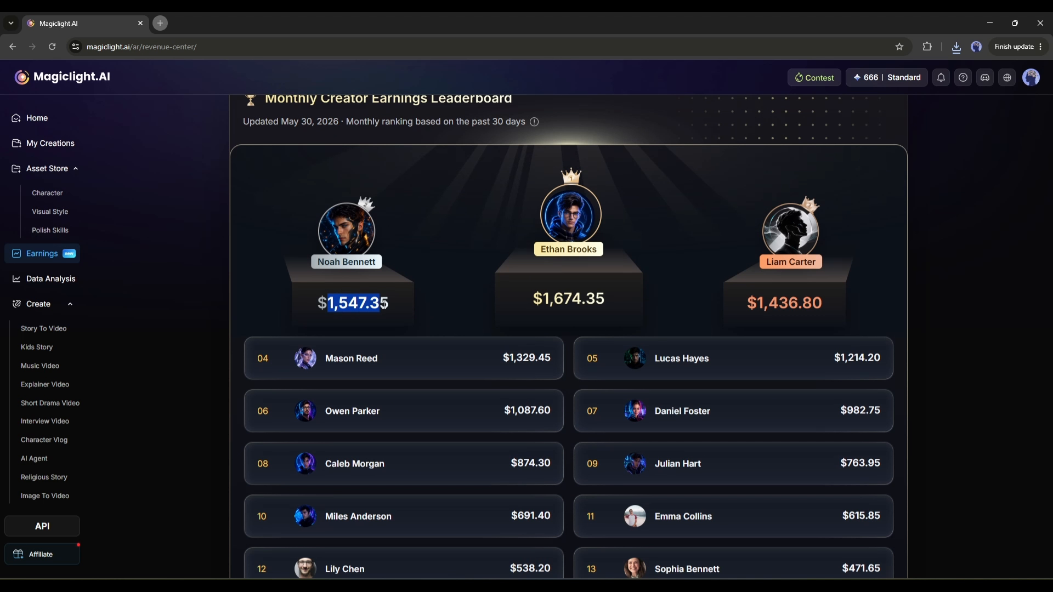
pyautogui.moveTo(533, 299); pyautogui.dragTo(665, 306)
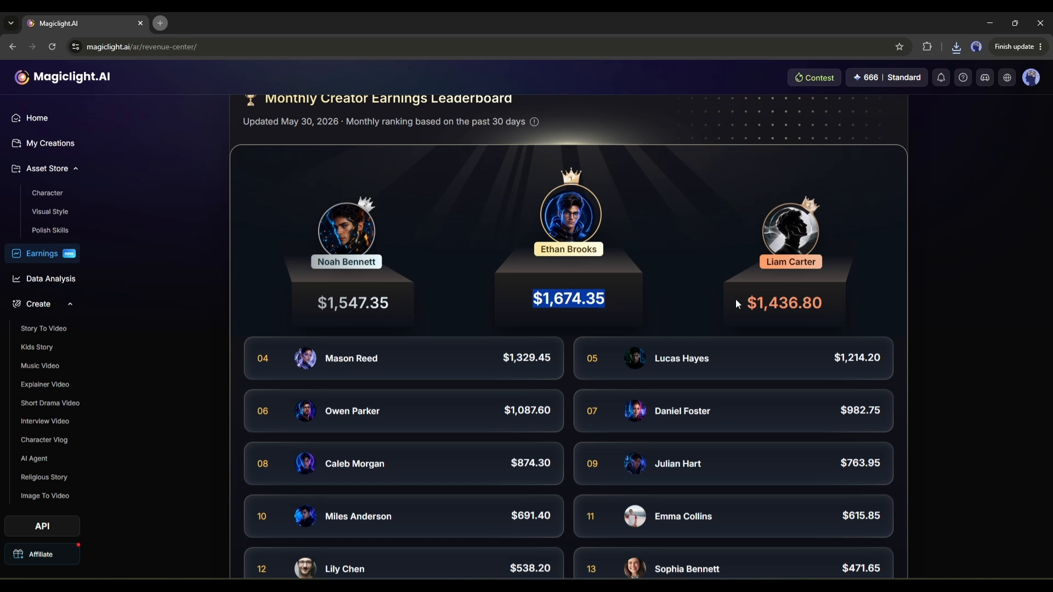
pyautogui.moveTo(739, 304); pyautogui.dragTo(845, 306)
pyautogui.click(805, 301)
pyautogui.scroll(-5, 620, 294)
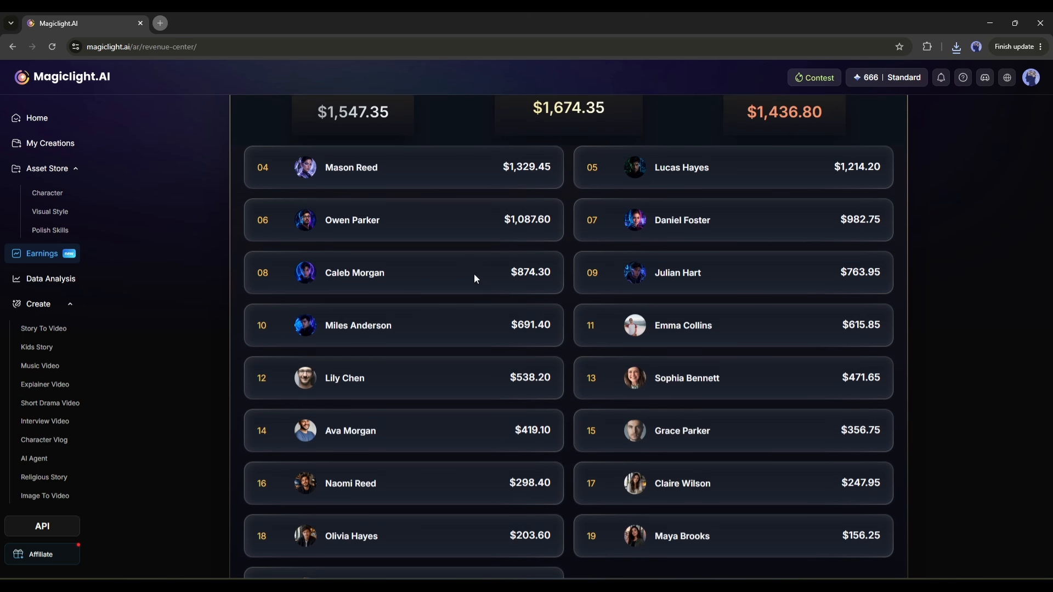
pyautogui.scroll(7, 475, 387)
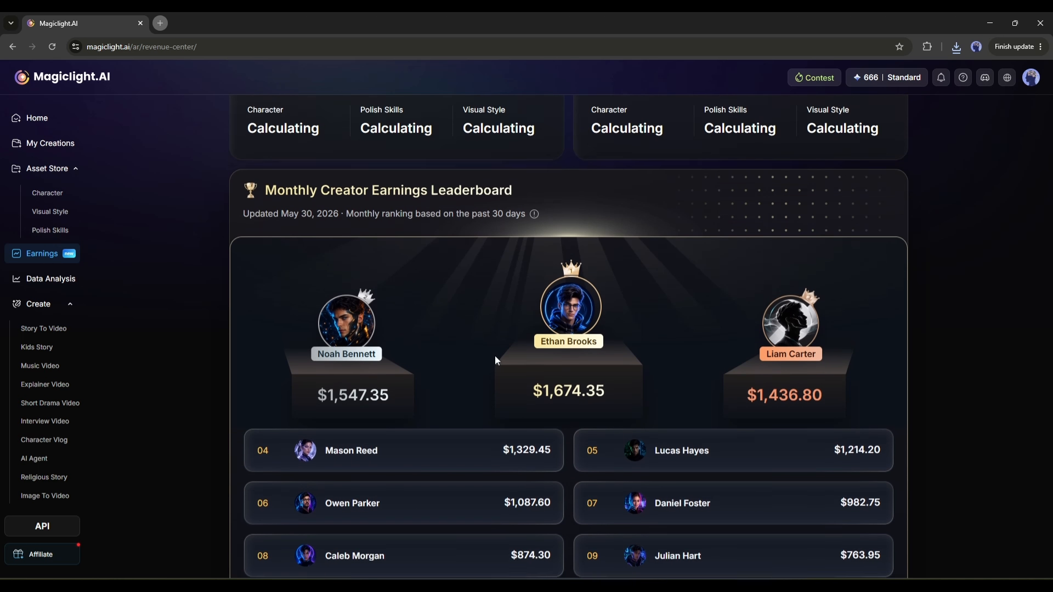
pyautogui.scroll(4, 474, 252)
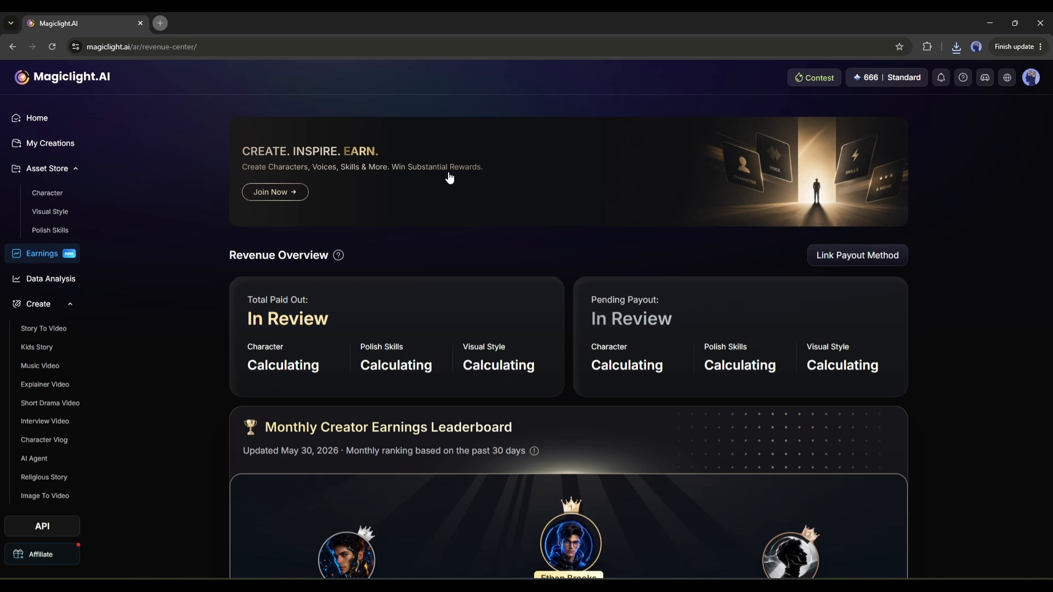
# Open the MagicLight World Cup Creation Challenge from the contest list and expand its full description.
pyautogui.click(816, 77)
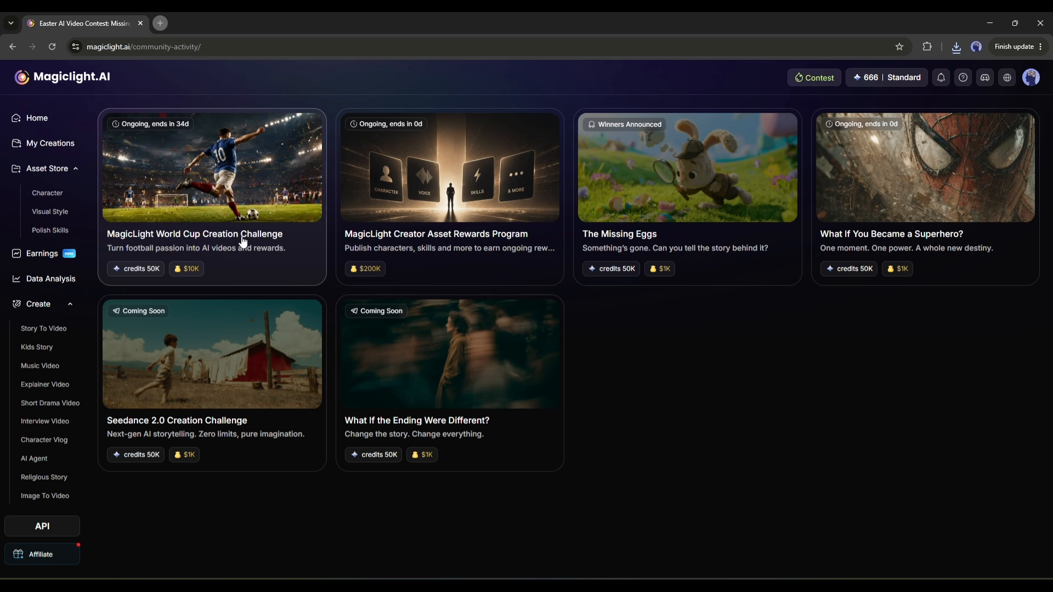
pyautogui.click(255, 165)
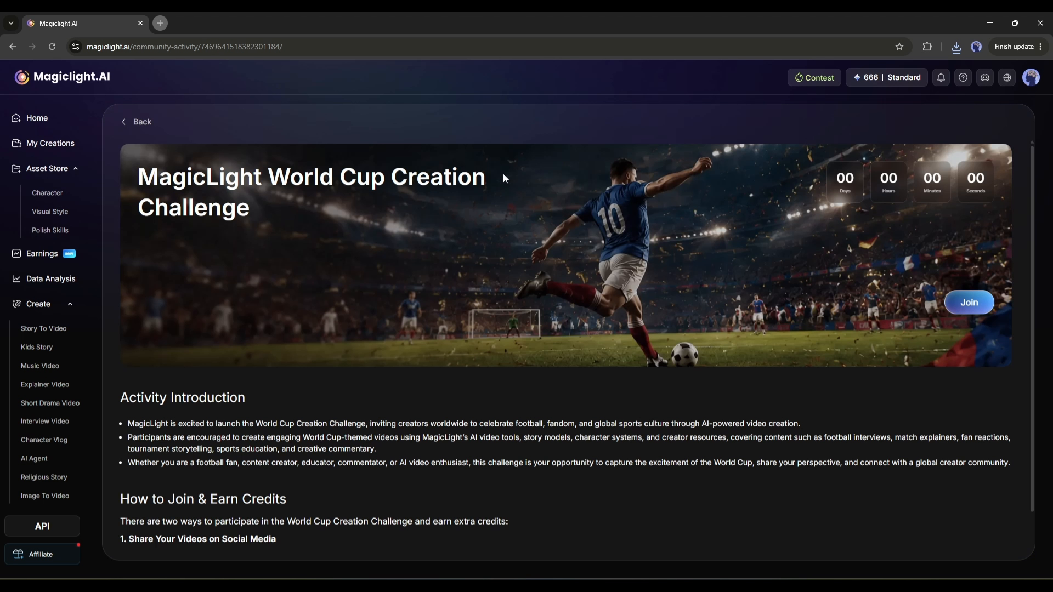
pyautogui.scroll(-1, 382, 181)
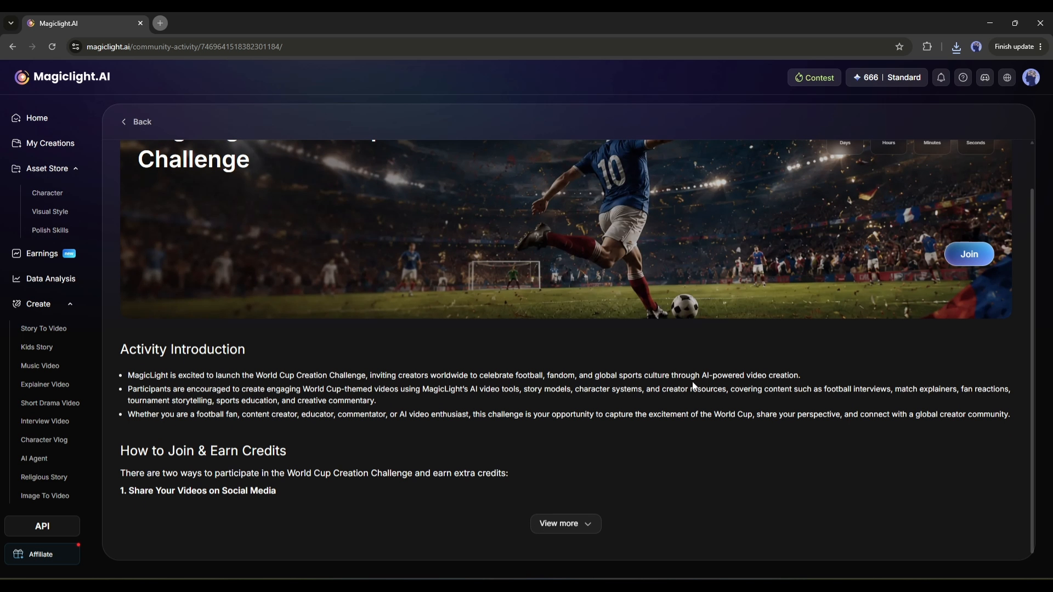
pyautogui.click(568, 529)
pyautogui.scroll(-5, 501, 409)
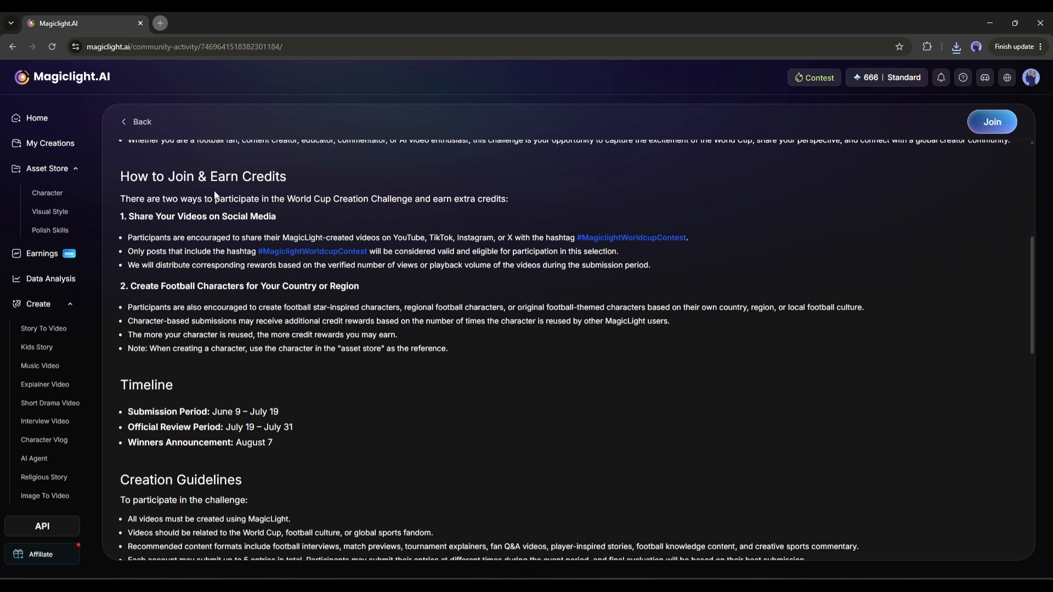
# Read the challenge's two ways to participate, the required hashtag, the creation guidelines, the award categories and the creator resources.
pyautogui.moveTo(129, 217); pyautogui.dragTo(285, 215)
pyautogui.click(249, 218)
pyautogui.moveTo(132, 285); pyautogui.dragTo(389, 290)
pyautogui.click(328, 291)
pyautogui.moveTo(142, 238); pyautogui.dragTo(721, 241)
pyautogui.click(210, 257)
pyautogui.moveTo(210, 256); pyautogui.dragTo(419, 253)
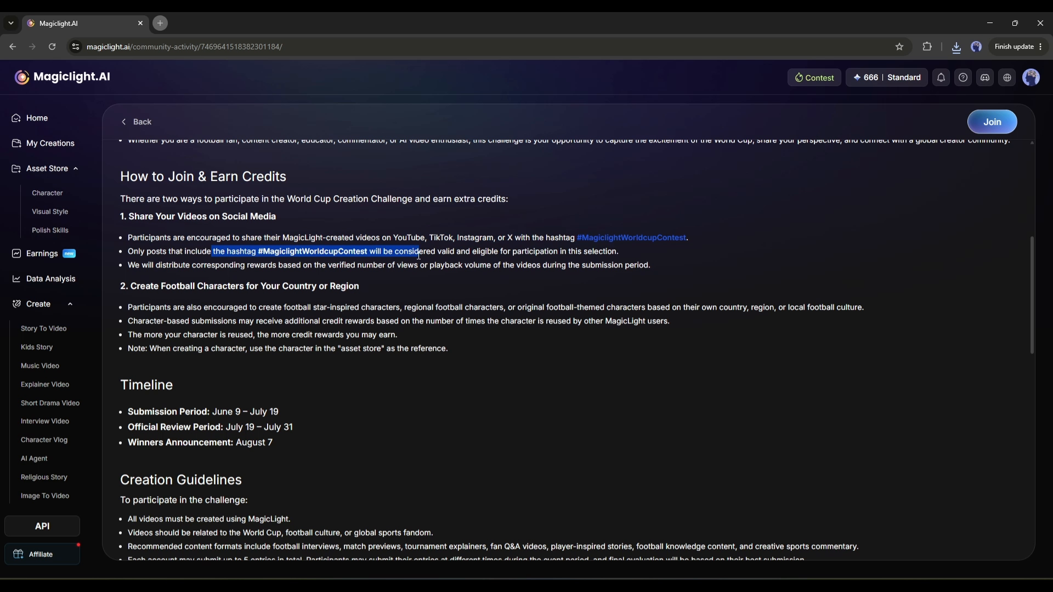
pyautogui.click(524, 262)
pyautogui.scroll(-5, 318, 382)
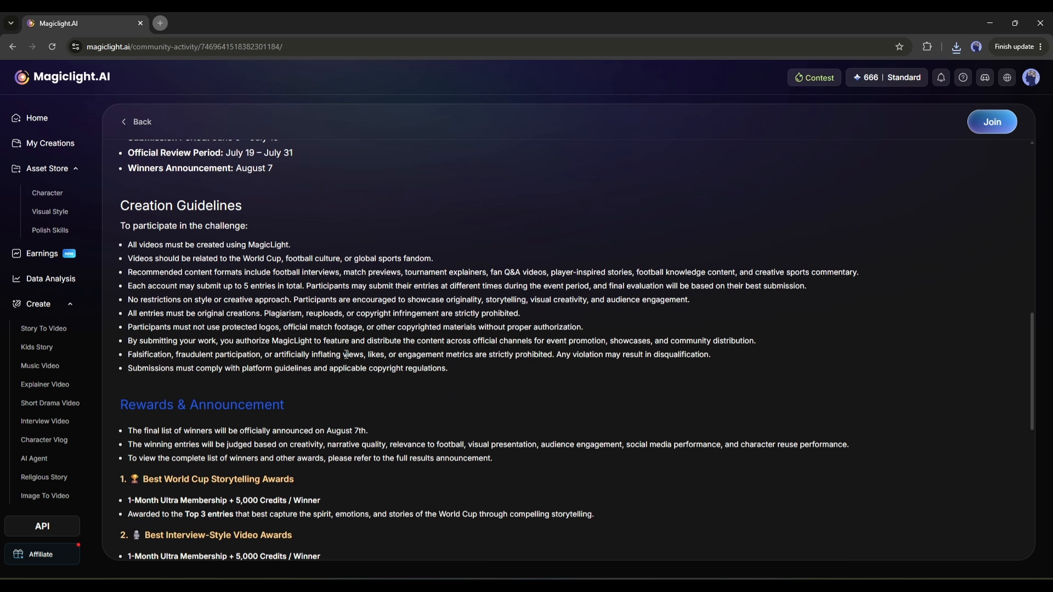
pyautogui.scroll(-8, 346, 354)
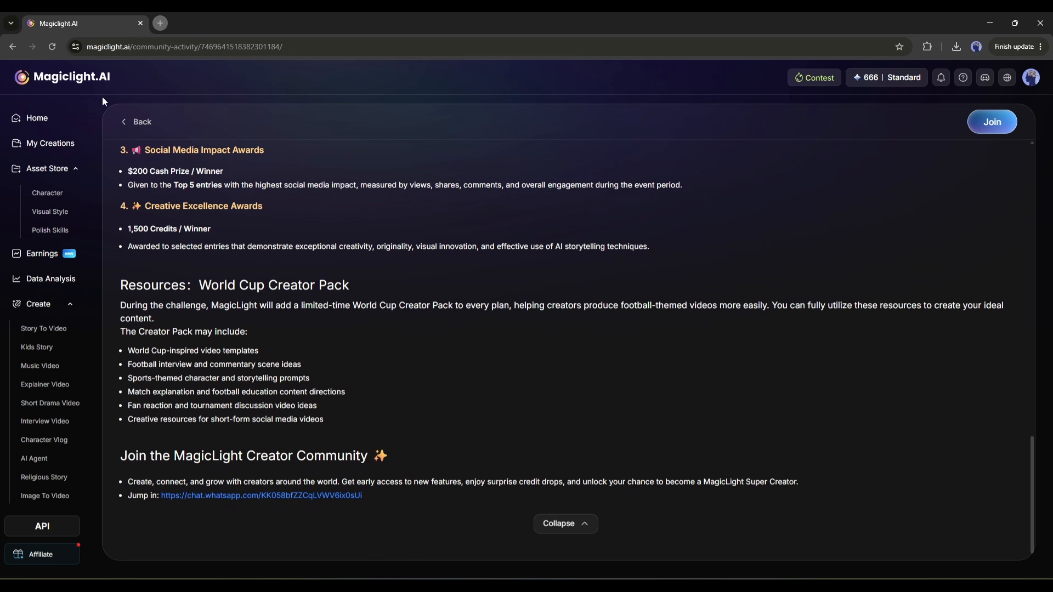
# Return to the home page and browse the gallery of video templates.
pyautogui.click(34, 118)
pyautogui.scroll(-7, 474, 194)
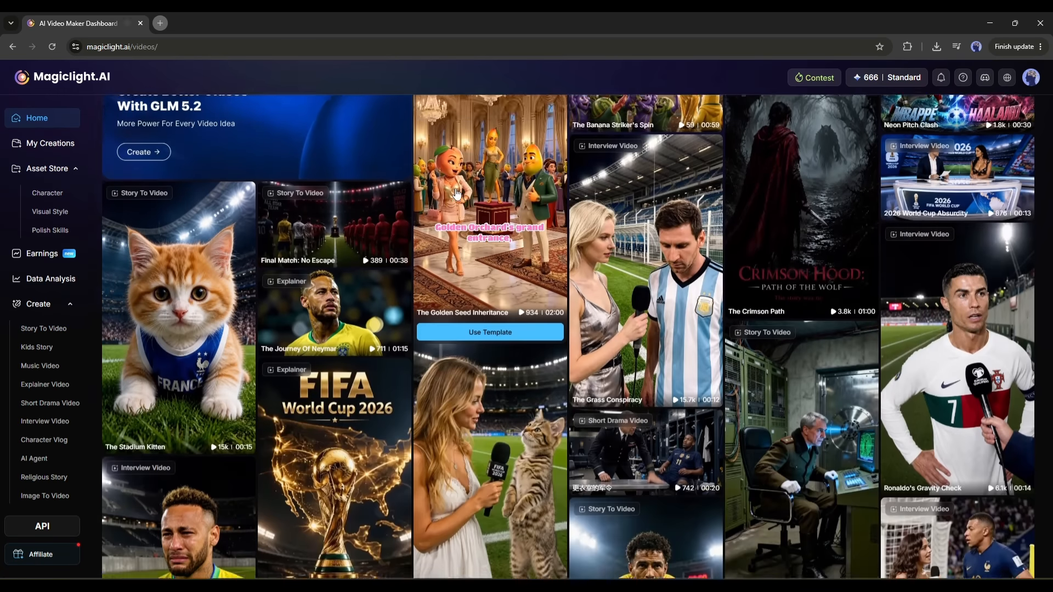
pyautogui.scroll(-20, 456, 193)
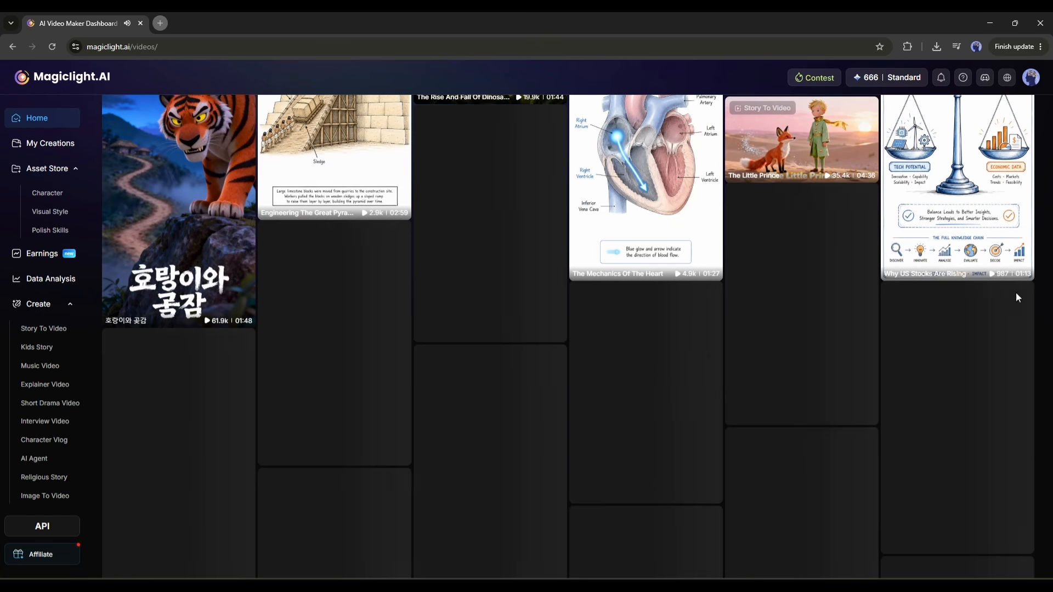
pyautogui.scroll(-3, 822, 247)
pyautogui.scroll(5, 672, 276)
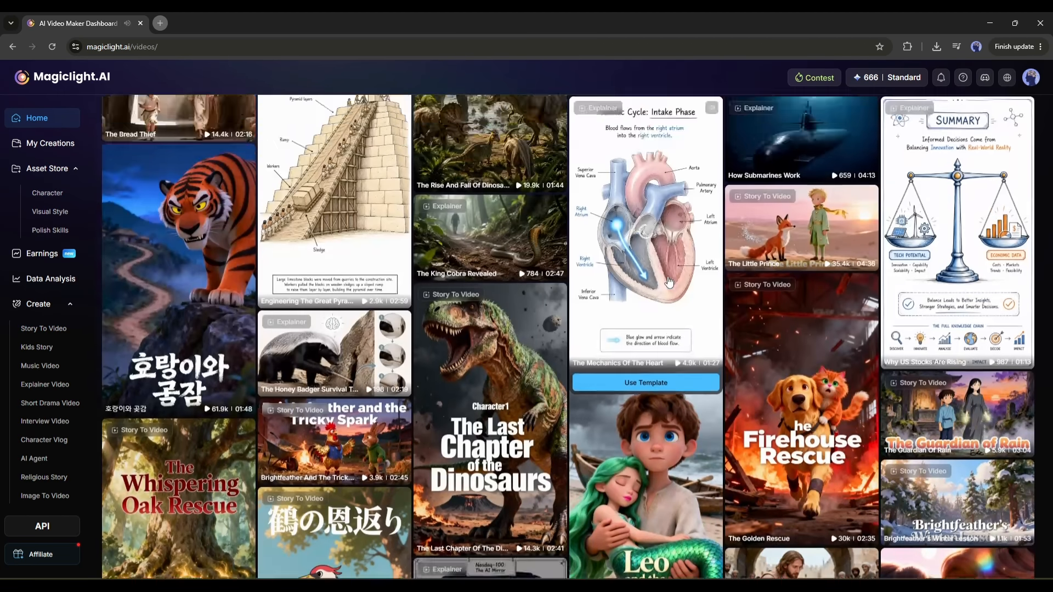
# Open the subscription plans page and compare the yearly plans' prices, monthly credits and unlimited model access.
pyautogui.scroll(4, 668, 282)
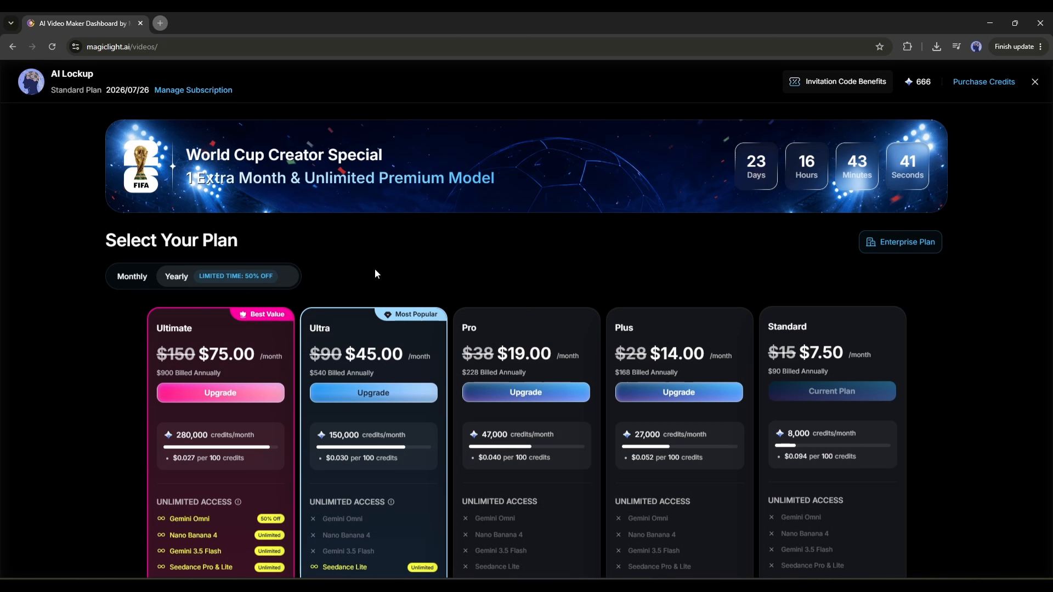
pyautogui.scroll(-1, 375, 273)
pyautogui.scroll(-1, 196, 307)
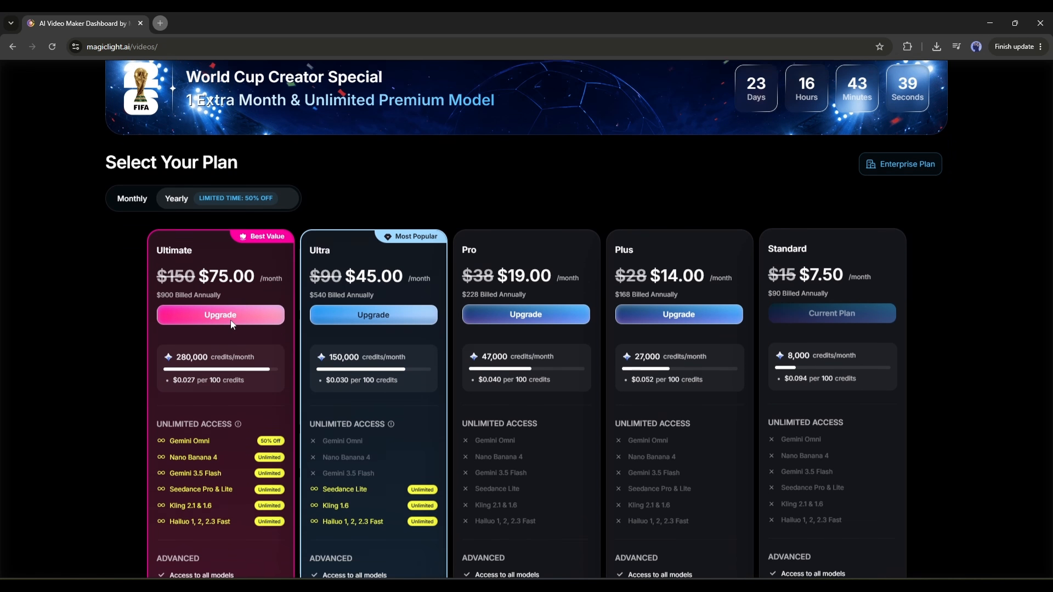